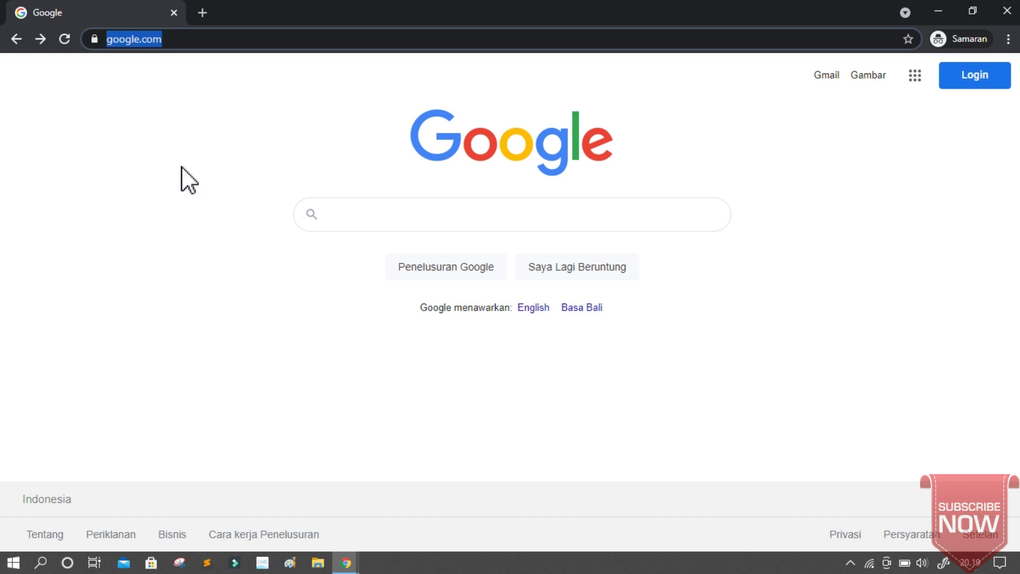
Open the website vervaltik.data.kemdikbud.go.id and close the Informasi notice.
key(F6)
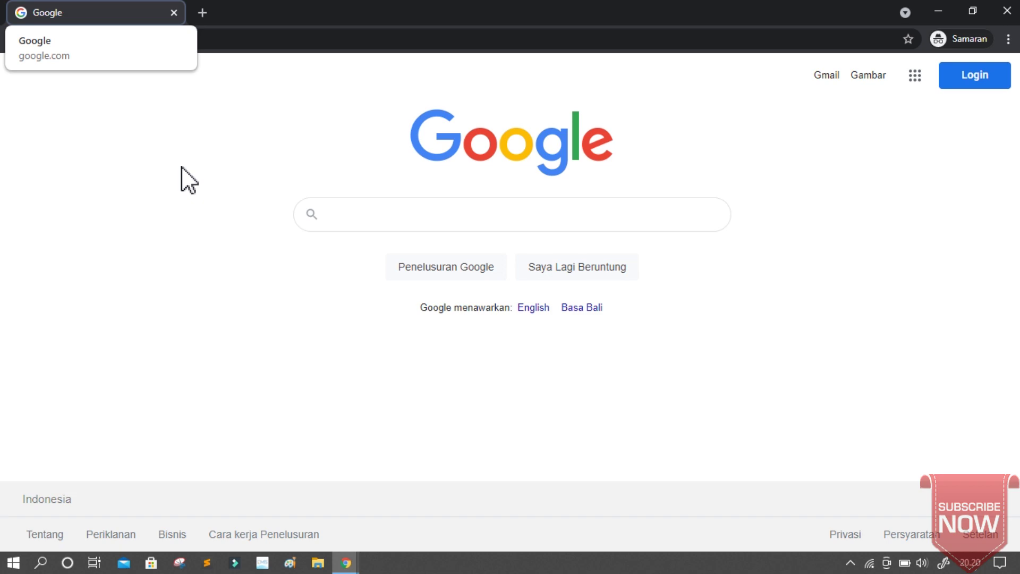
click(181, 166)
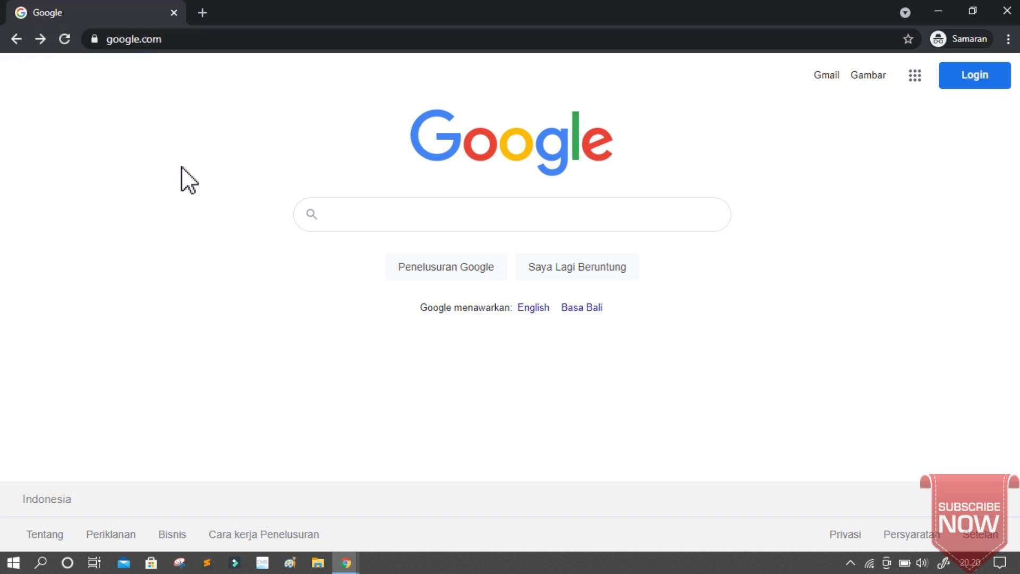
click(181, 39)
text(ve)
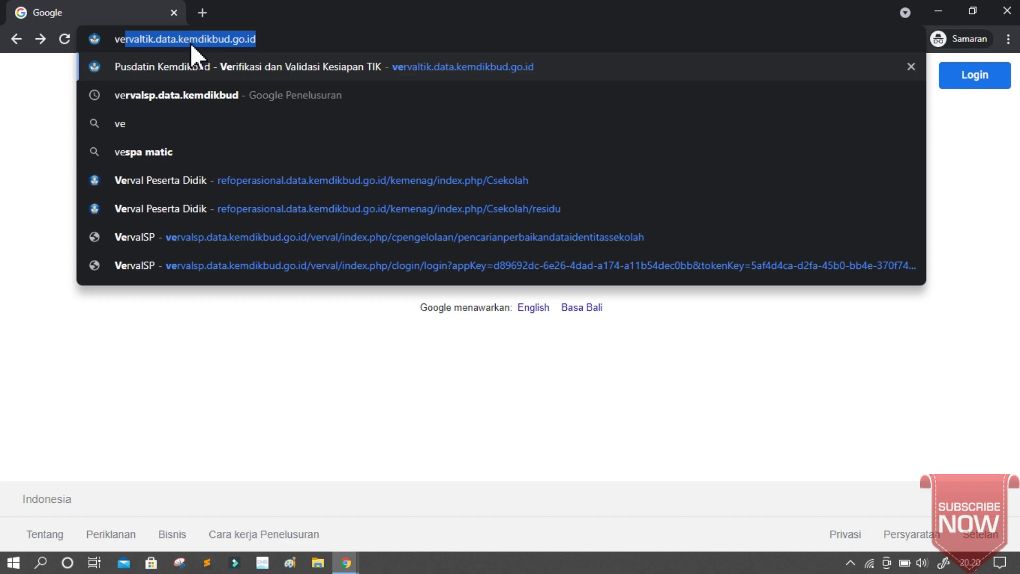
key(Return)
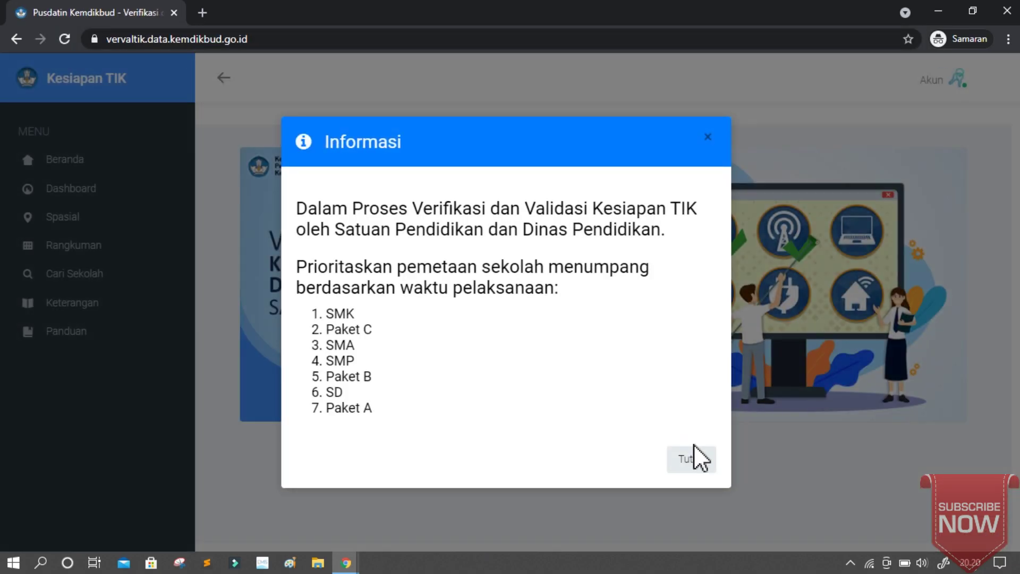
click(693, 457)
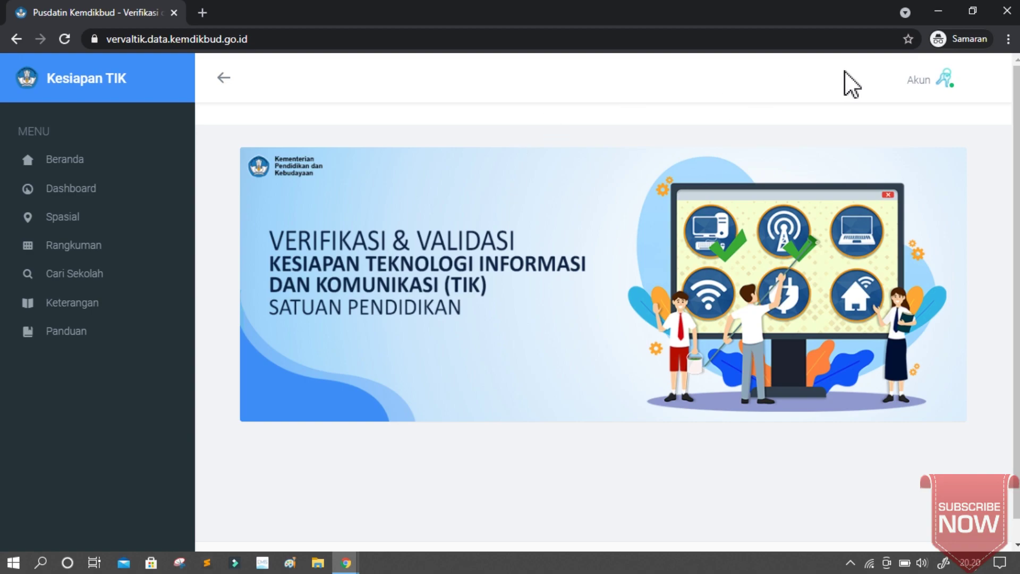
Open the Kemdikbud login page from the site's Akun options.
click(932, 81)
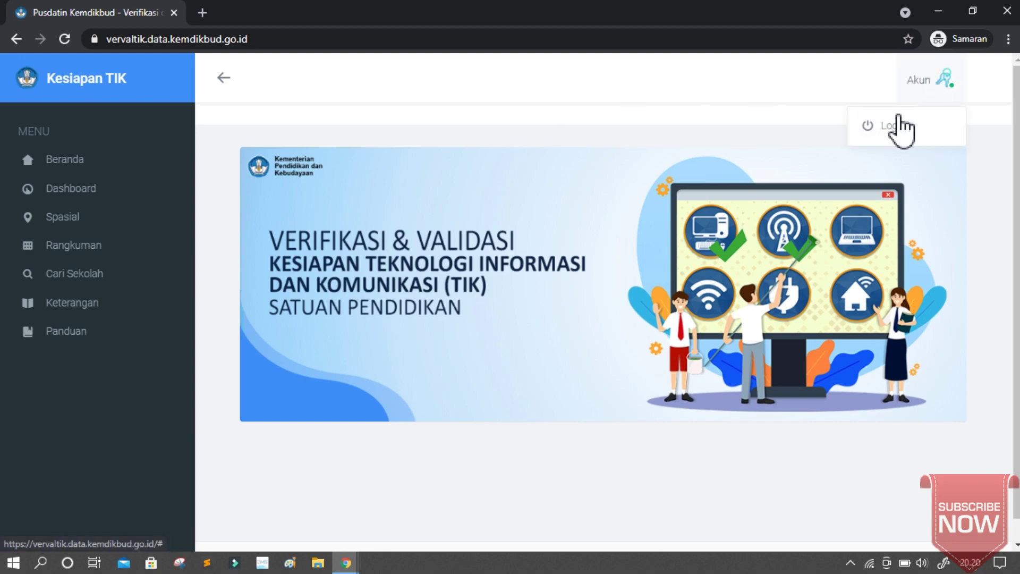
click(886, 141)
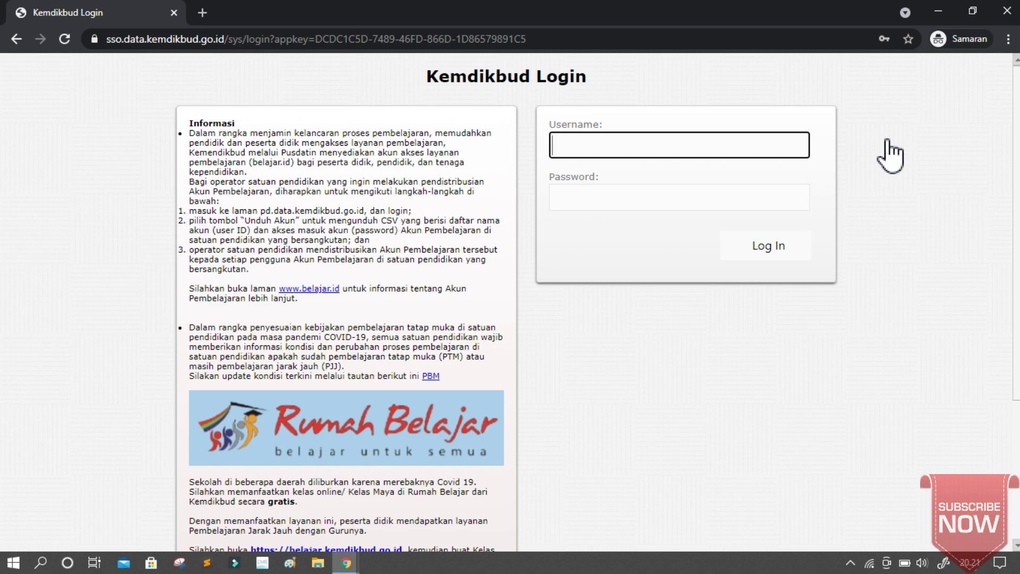
key(F6)
key(F6)
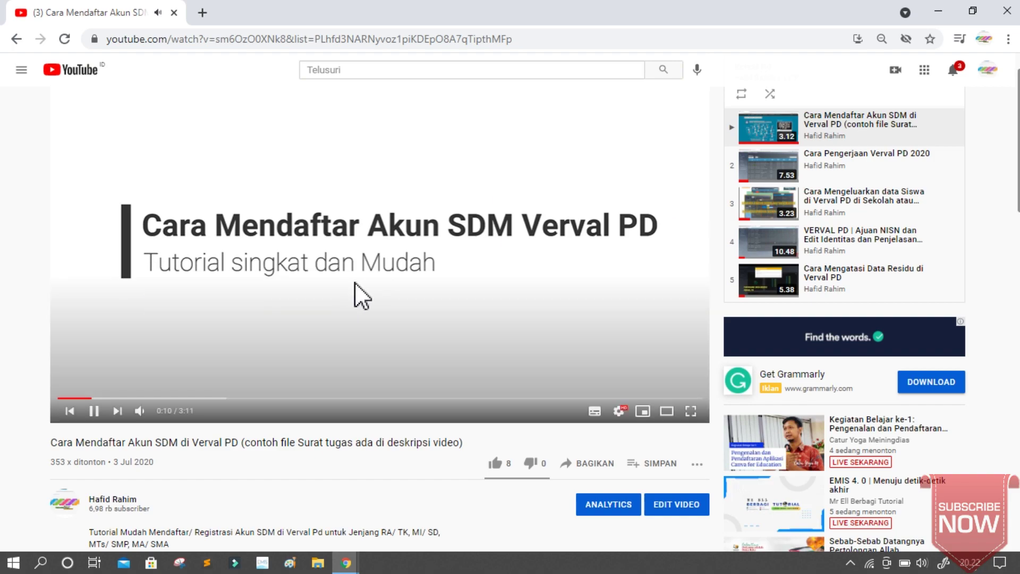
Expand the description of the YouTube video about registering an SDM Verval PD account and examine its registration and sample letter links.
scroll(212, 329, down, 3)
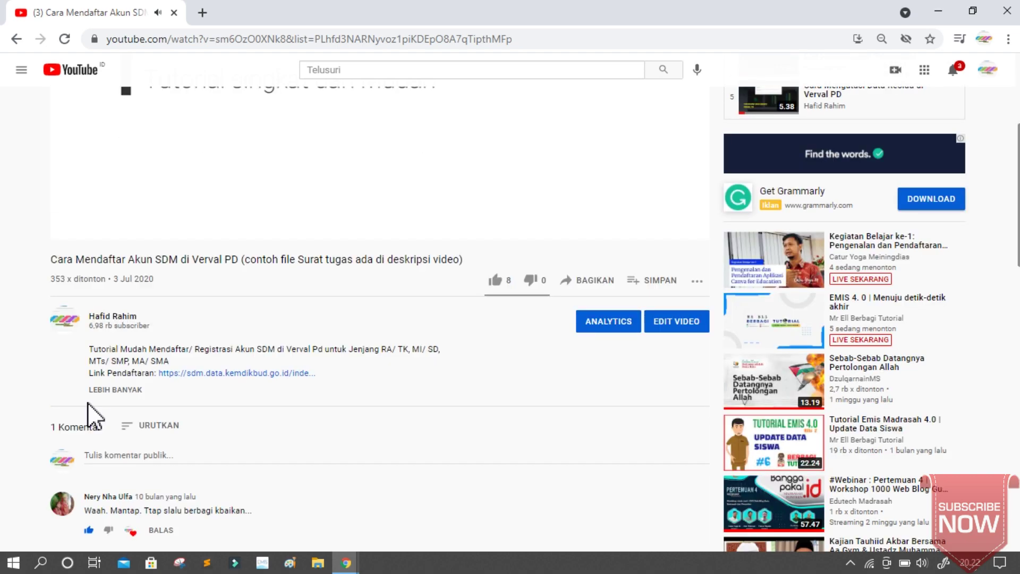
click(104, 391)
scroll(400, 371, up, 2)
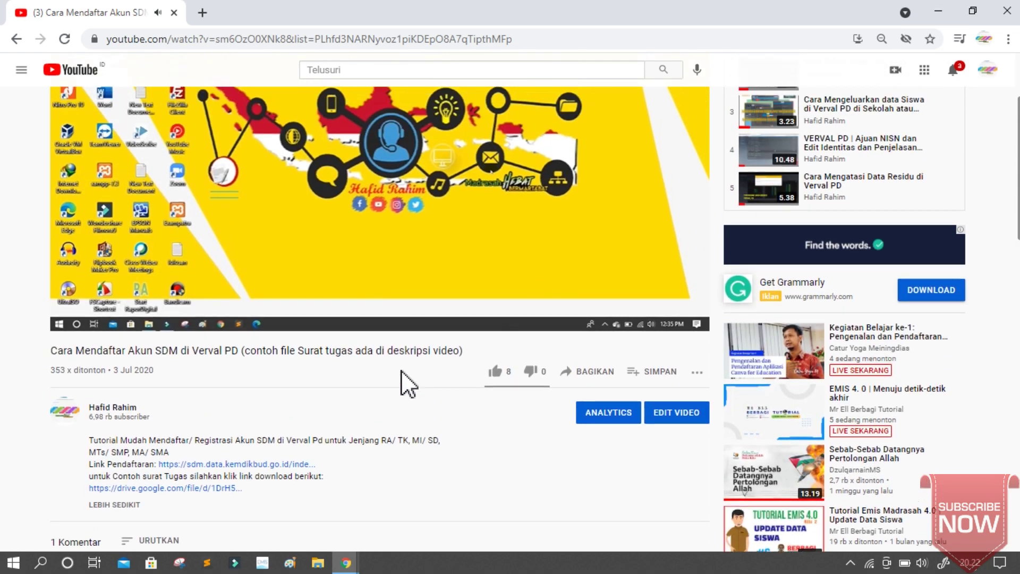
scroll(358, 536, up, 1)
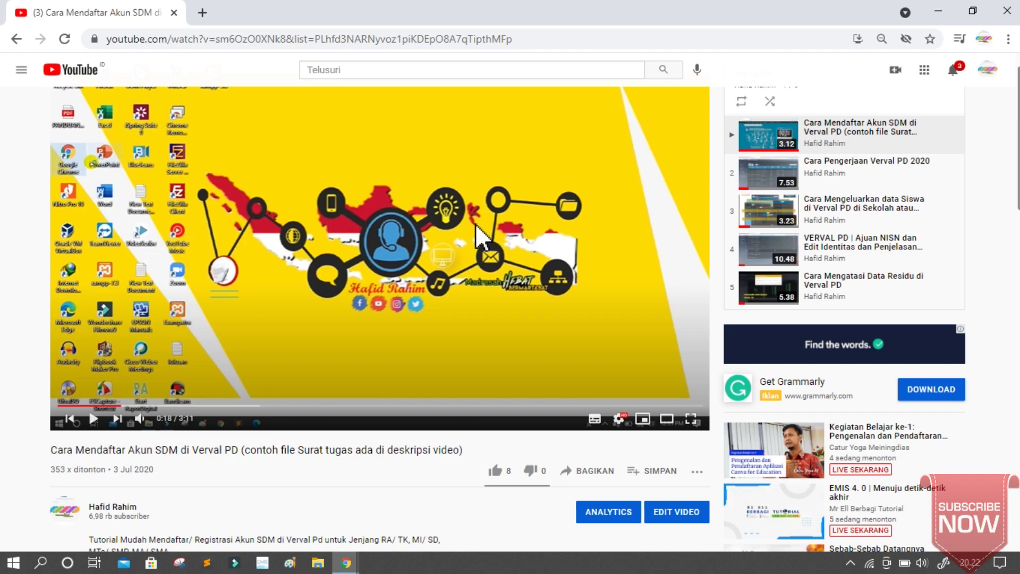
Return to the Kemdikbud login page, log in with the filled-in school operator credentials and close the Informasi notice.
click(344, 566)
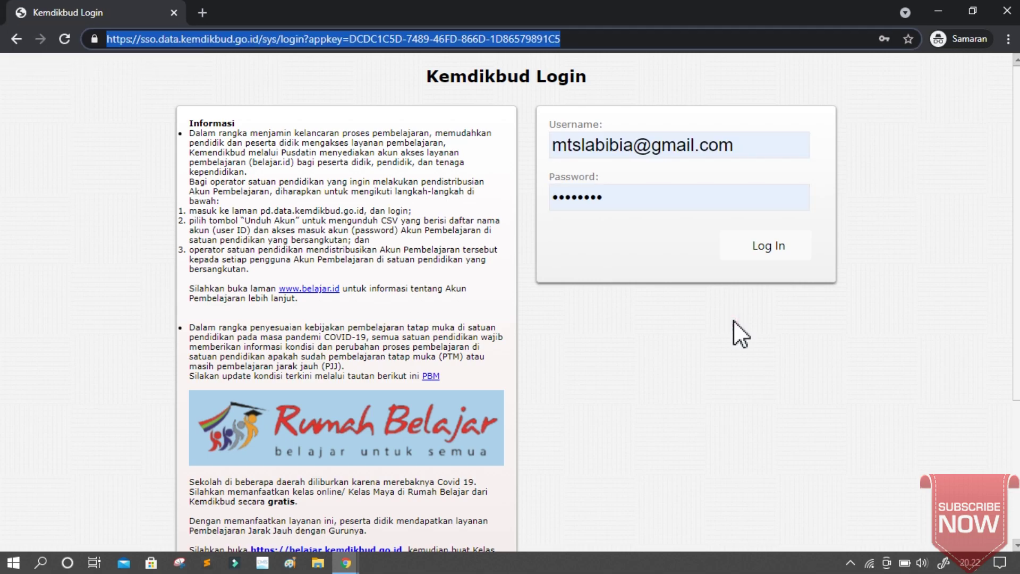
click(763, 256)
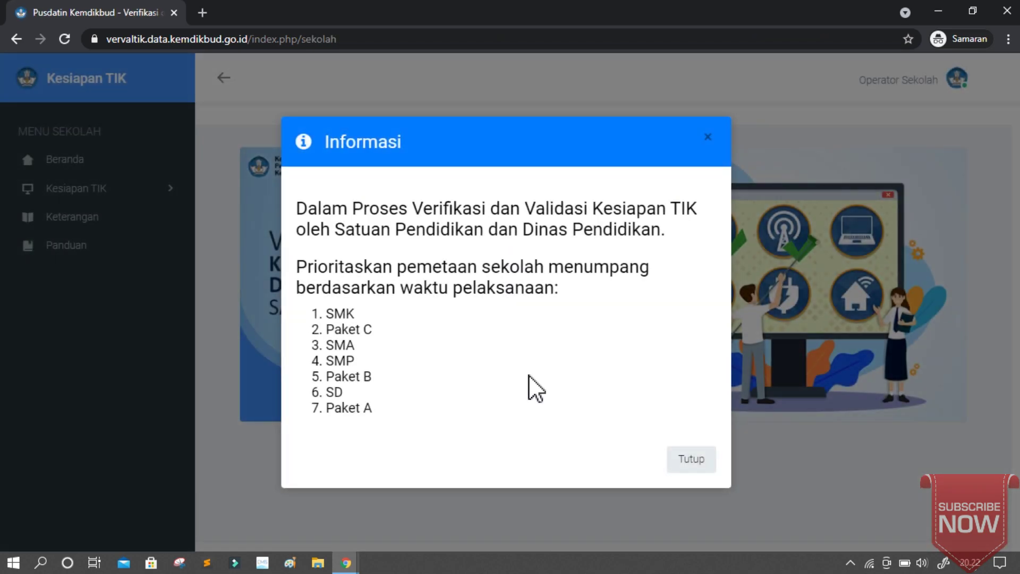
click(700, 461)
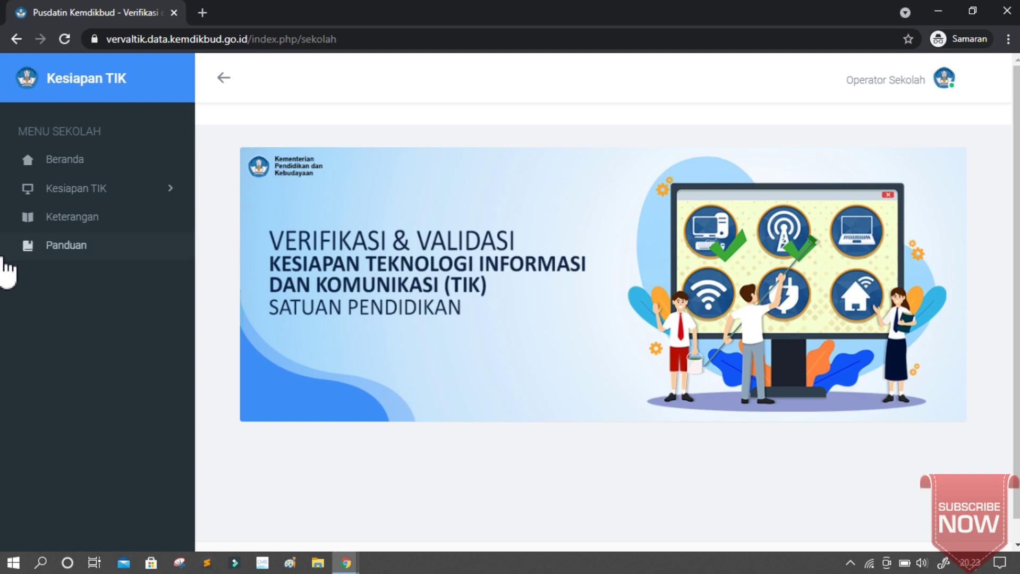
View the Panduan guide files on Simpandata and open the Keterangan page of the Kesiapan TIK site.
click(84, 245)
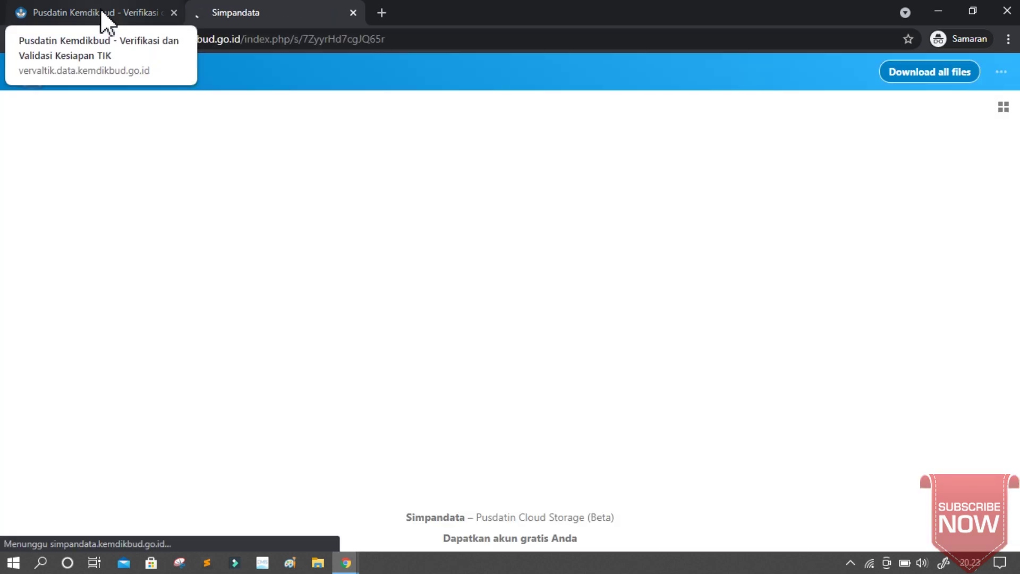
click(103, 12)
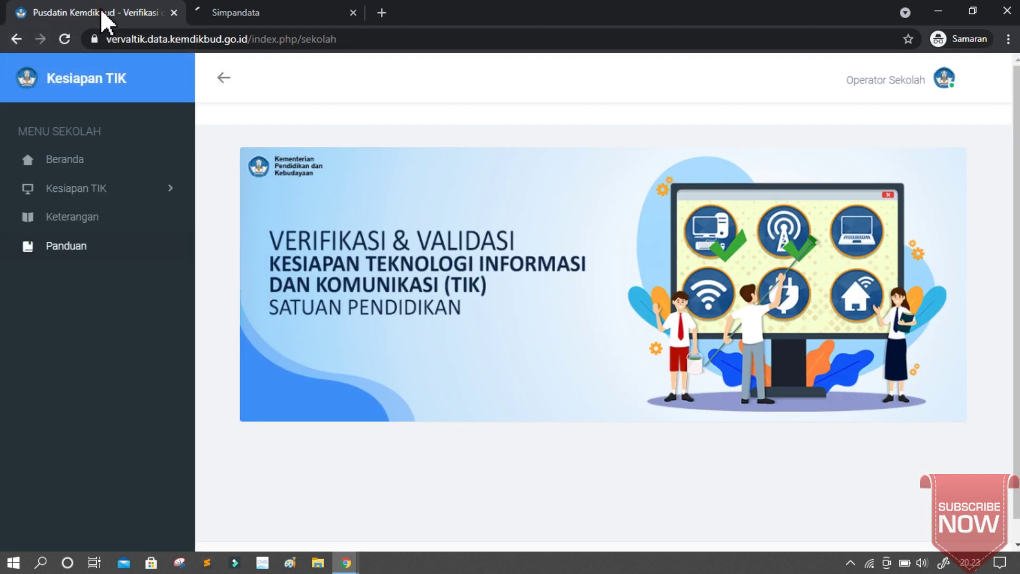
click(101, 217)
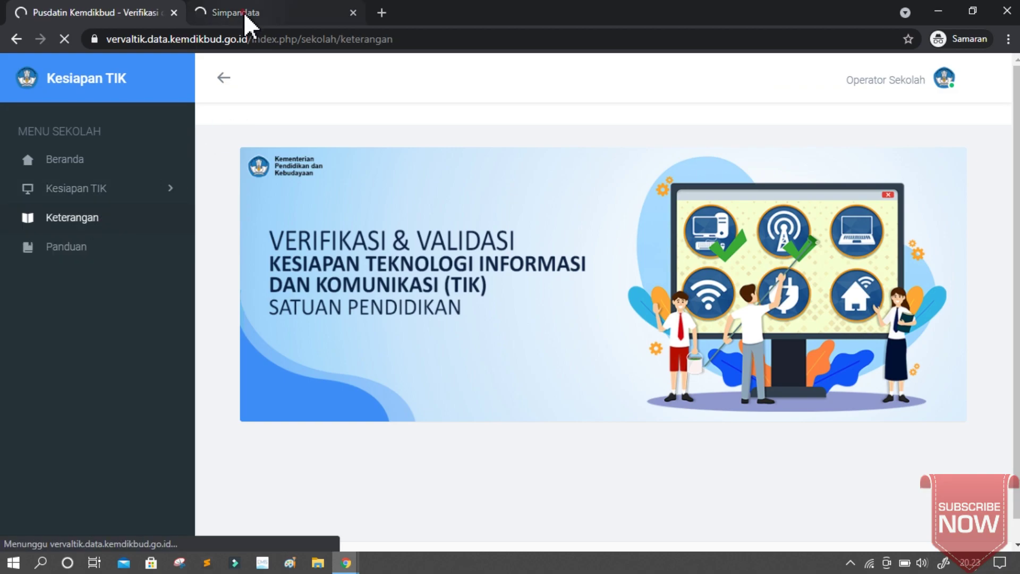
click(276, 14)
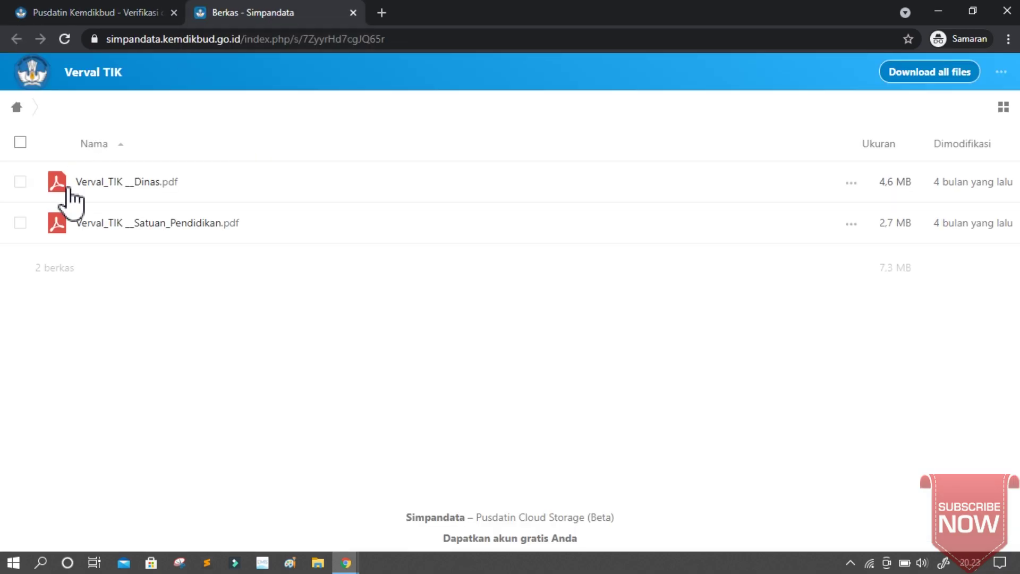
click(116, 19)
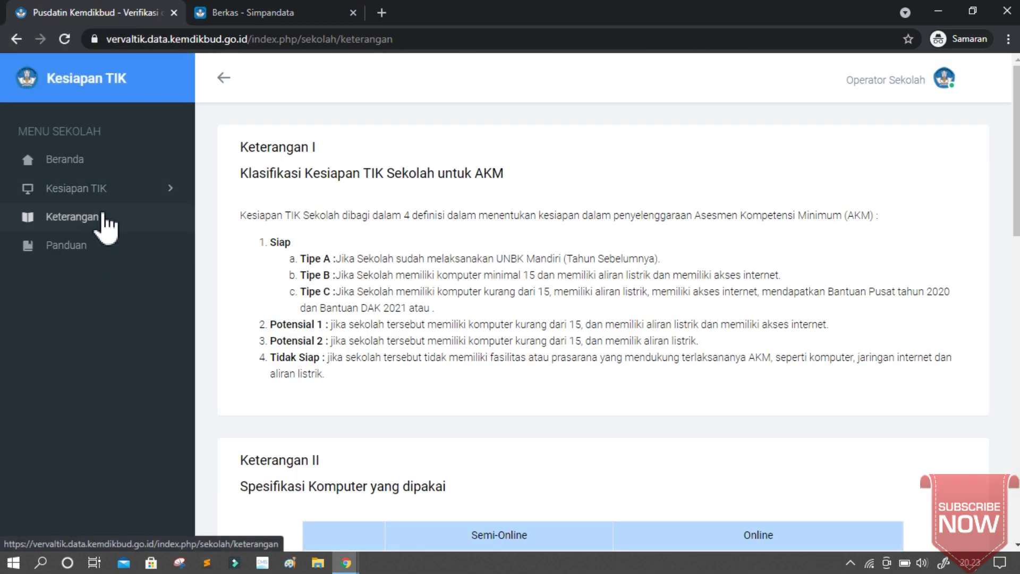
Read the Keterangan I section on the classification of school ICT readiness for AKM.
scroll(260, 199, down, 2)
scroll(264, 201, up, 1)
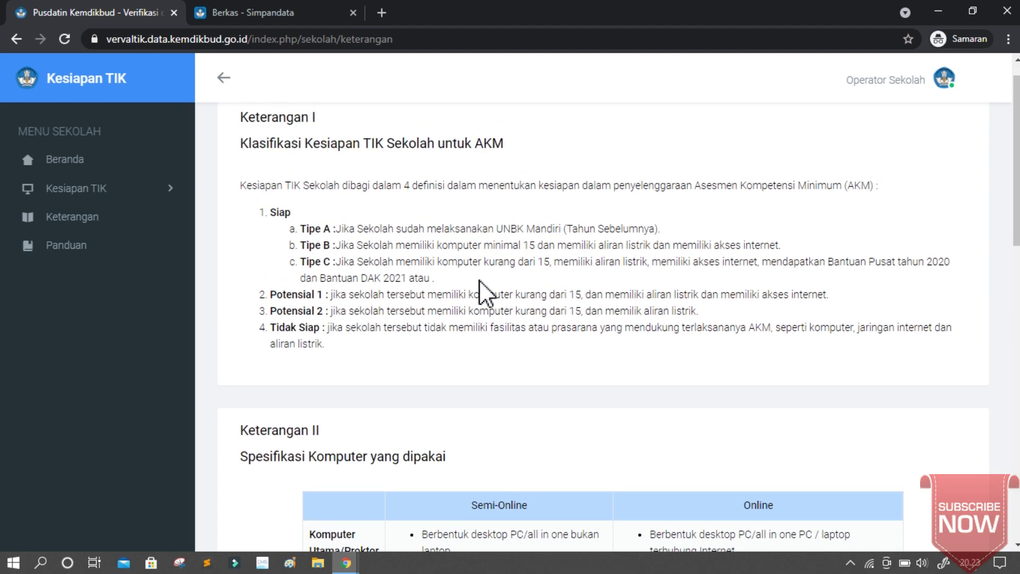
scroll(481, 289, down, 3)
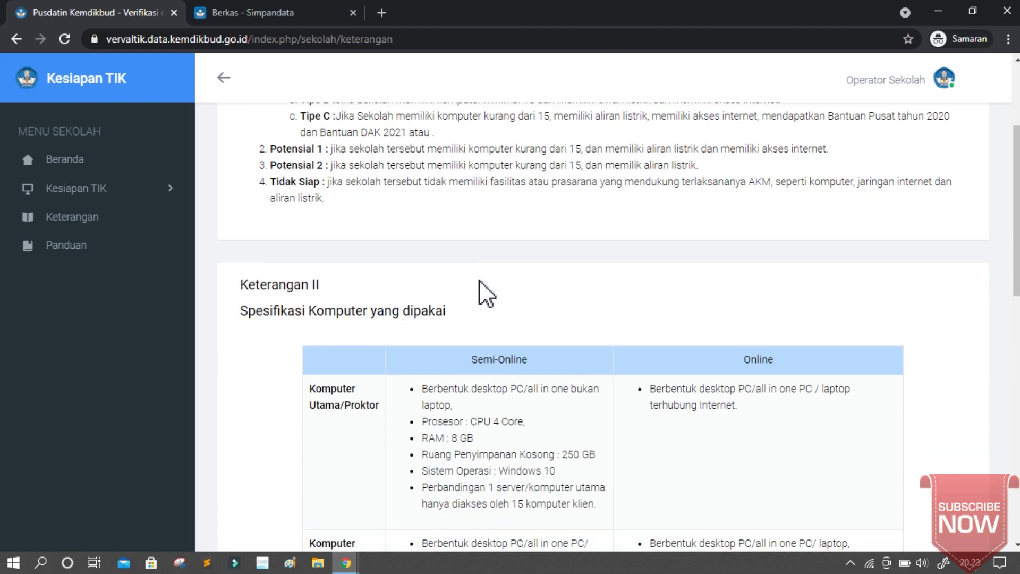
scroll(448, 210, up, 1)
scroll(447, 202, up, 1)
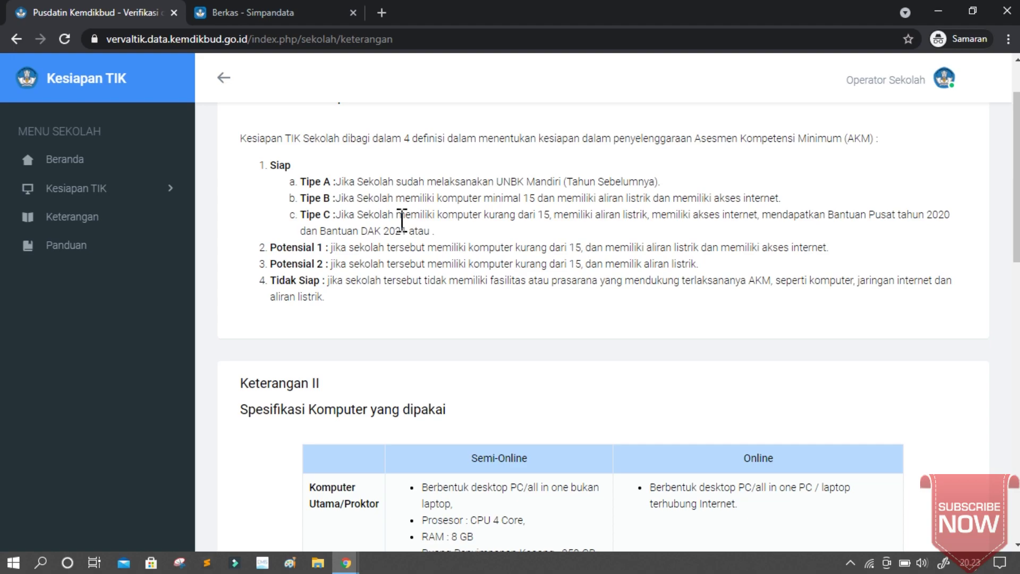
Examine the Keterangan II table comparing computer specifications for Semi-Online and Online modes.
scroll(403, 220, down, 5)
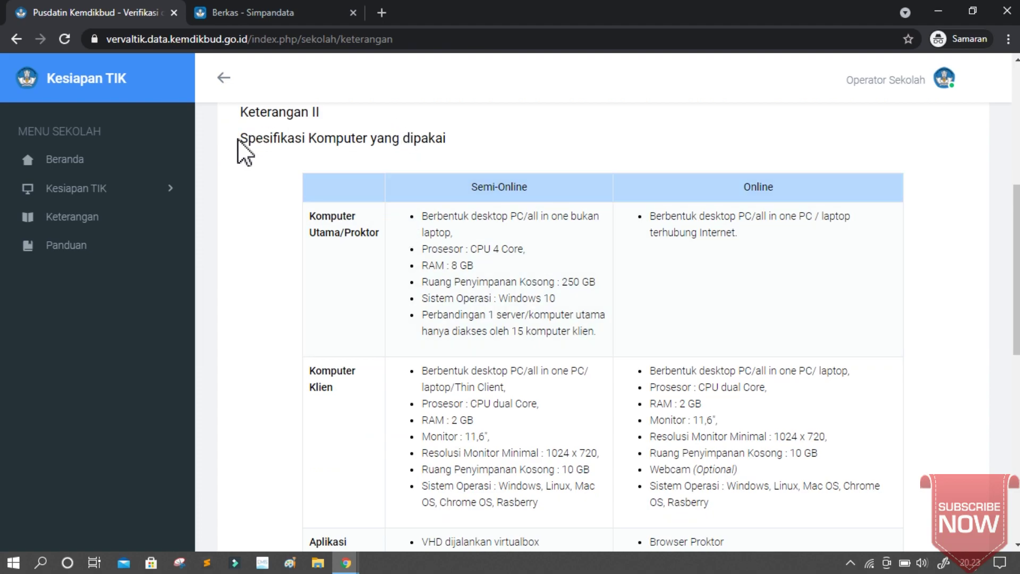
scroll(238, 139, down, 1)
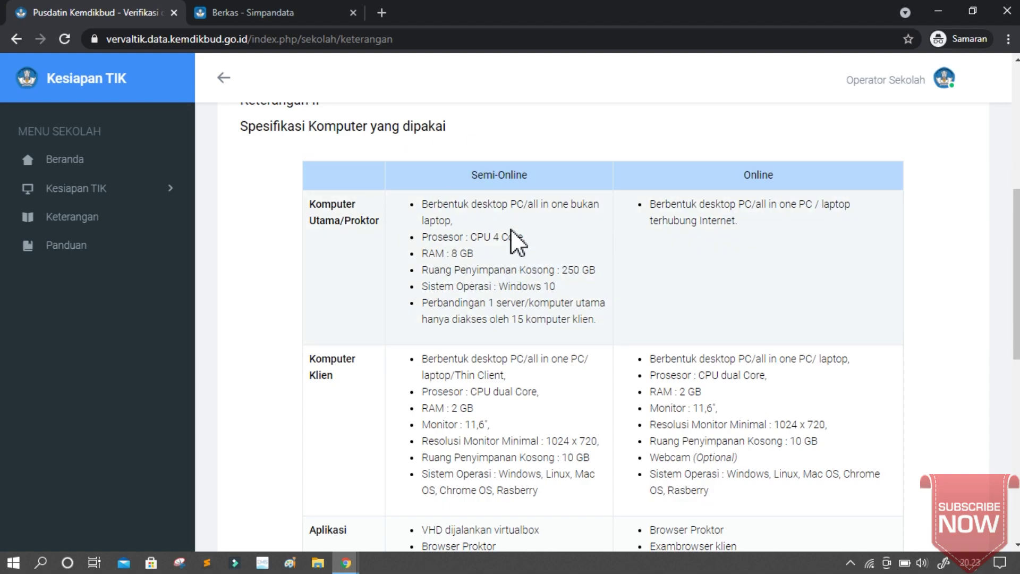
scroll(518, 240, down, 2)
scroll(512, 241, up, 7)
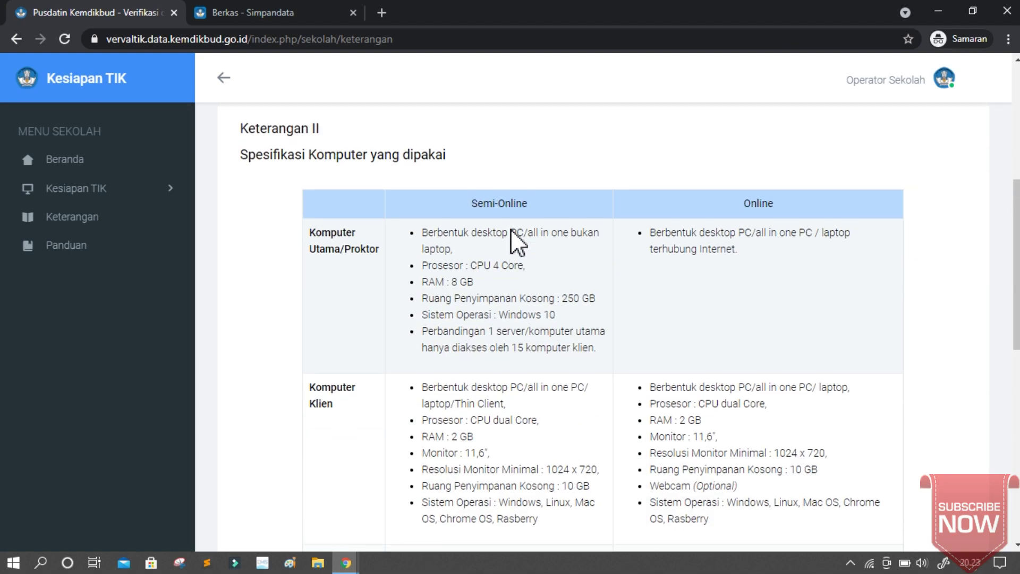
scroll(513, 242, down, 4)
scroll(513, 242, down, 1)
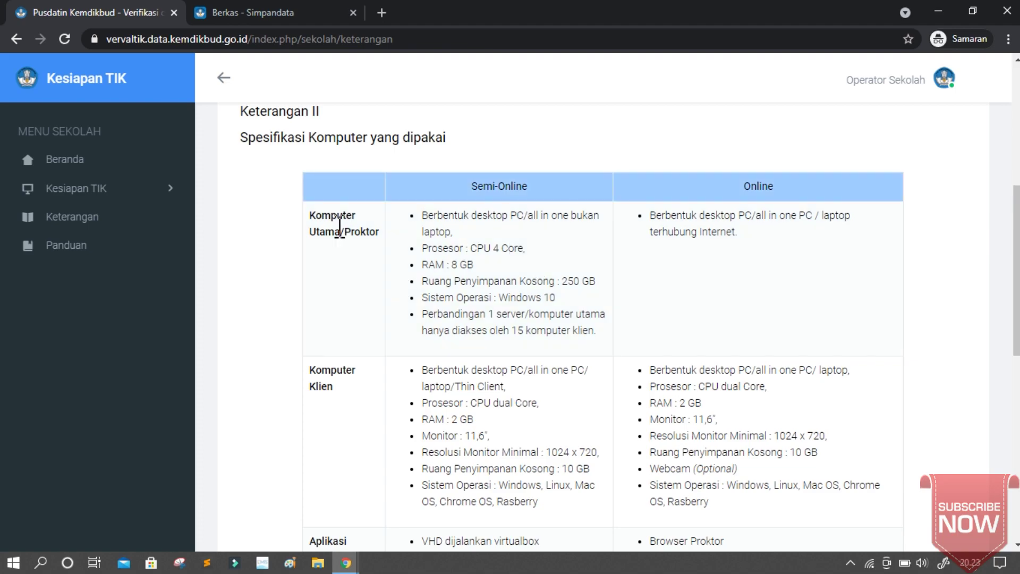
scroll(498, 302, down, 2)
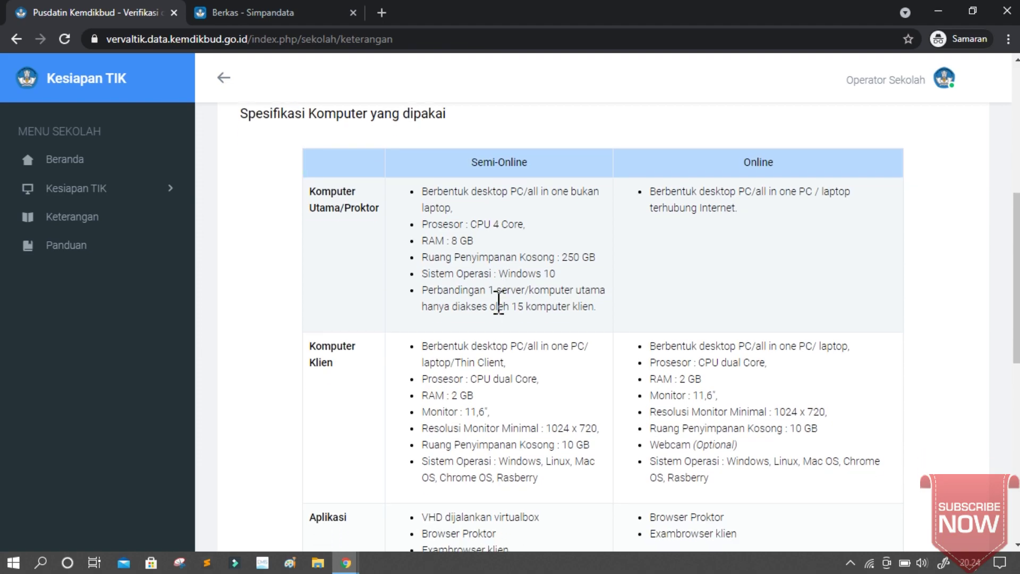
scroll(512, 226, up, 3)
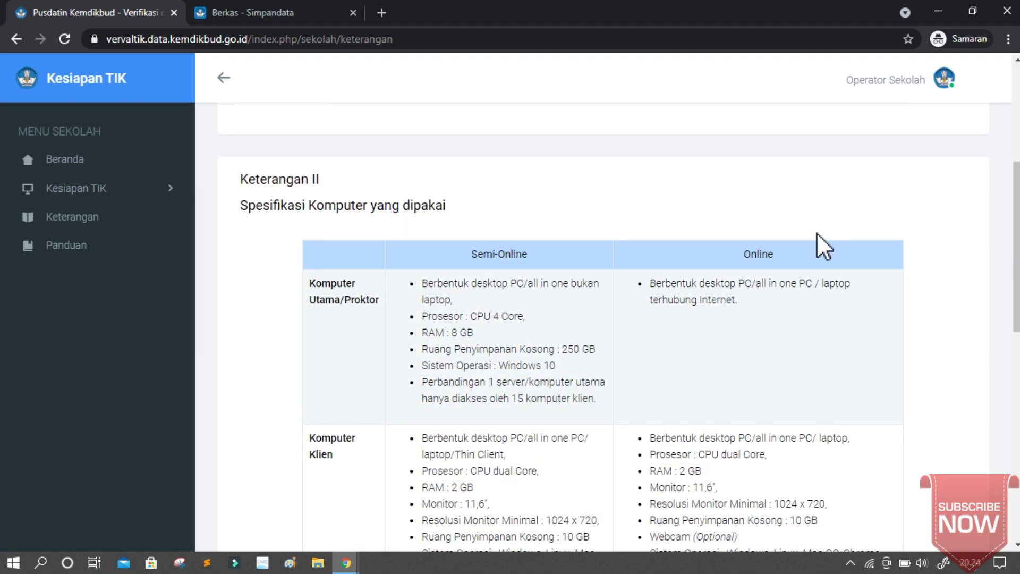
scroll(761, 250, down, 6)
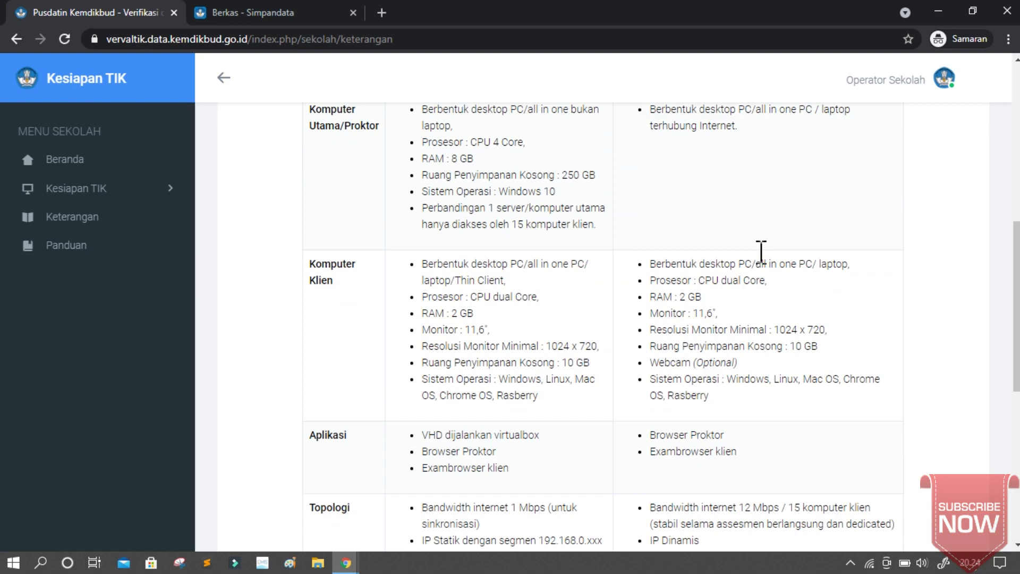
scroll(760, 252, up, 6)
scroll(760, 260, up, 2)
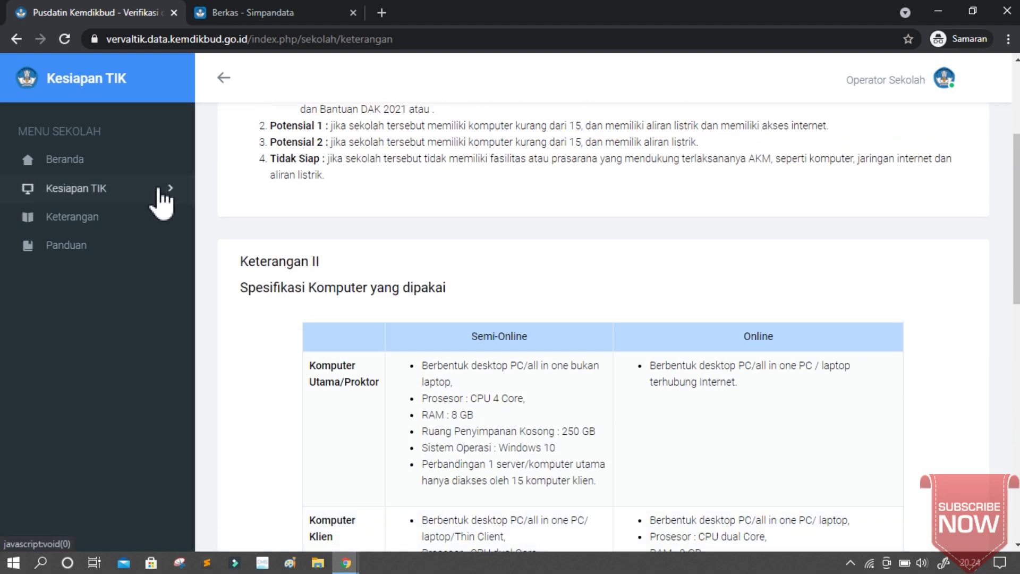
Open the Verval form under Kesiapan TIK and review the school's UNBK status and computer ownership fields.
click(157, 188)
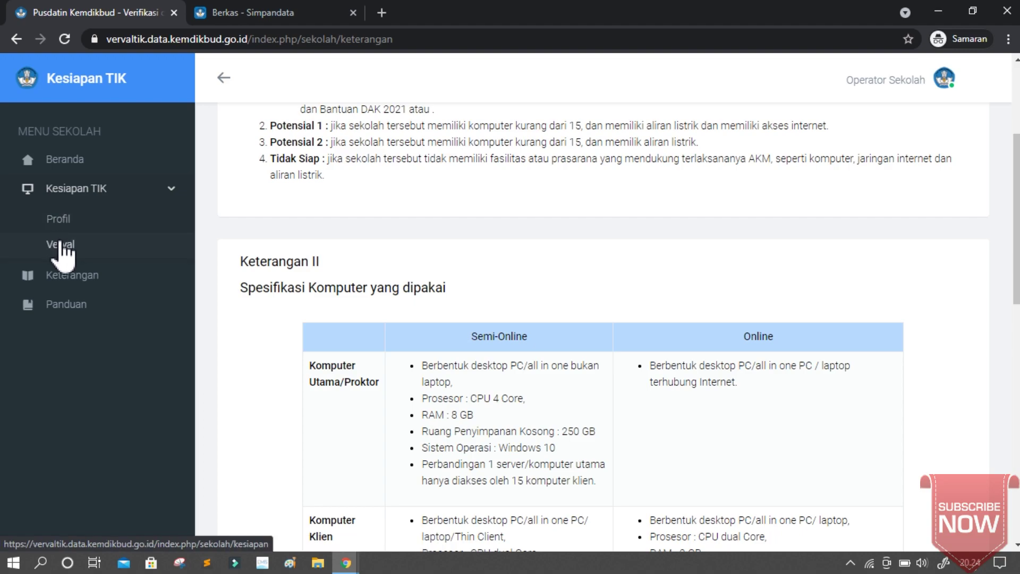
click(67, 257)
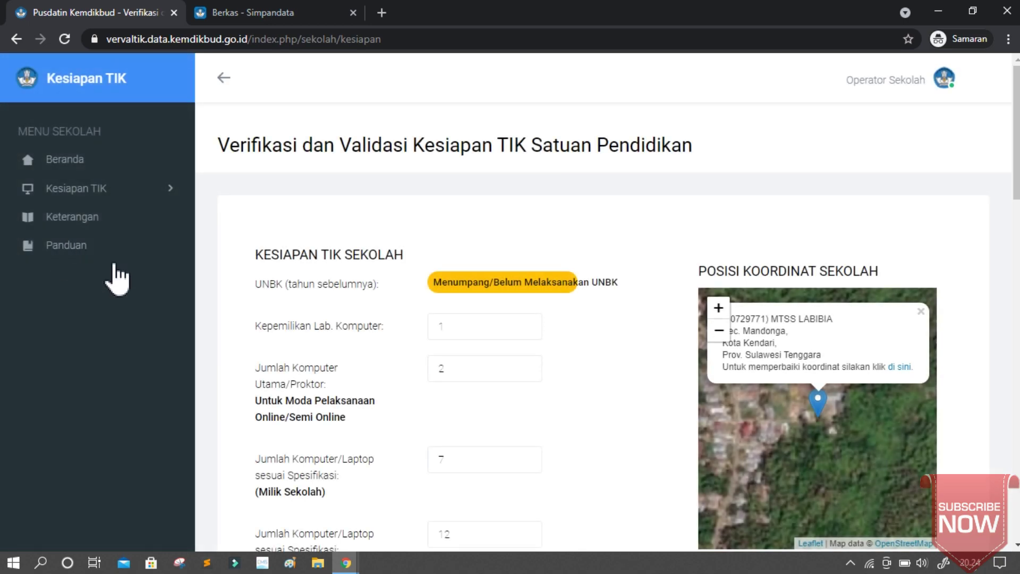
scroll(367, 373, down, 1)
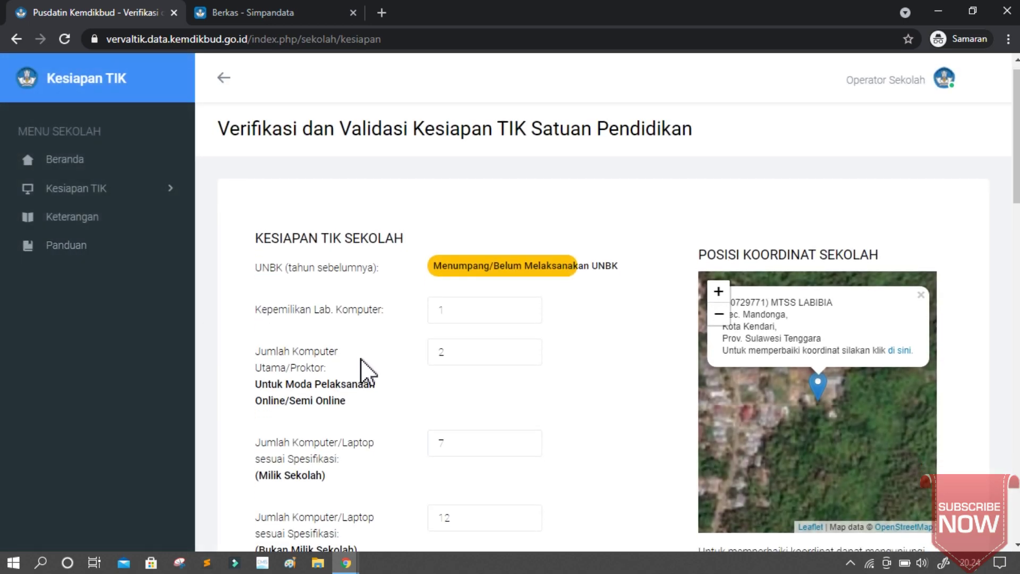
drag(256, 266, 562, 265)
click(633, 260)
scroll(315, 376, down, 1)
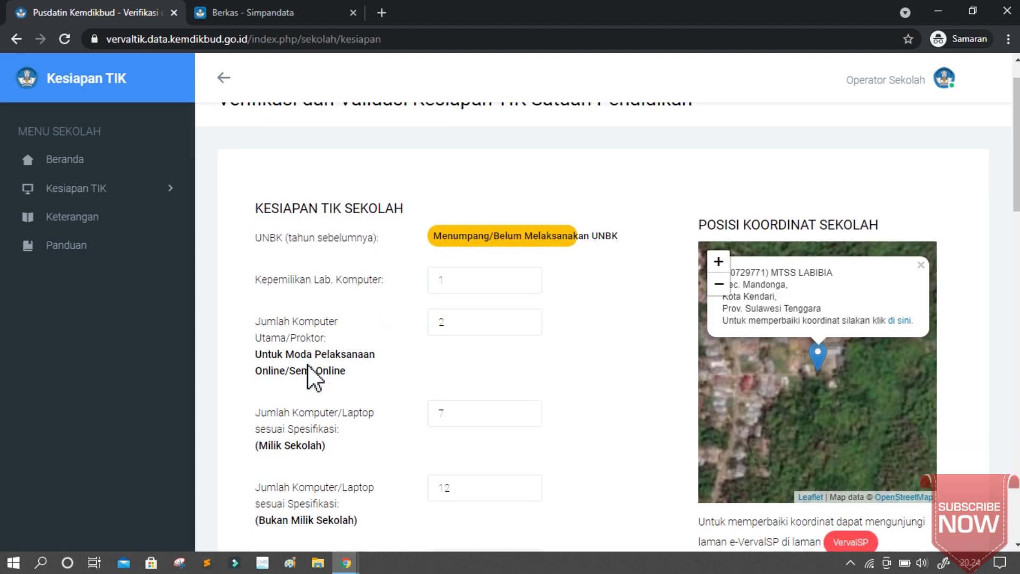
scroll(315, 378, down, 1)
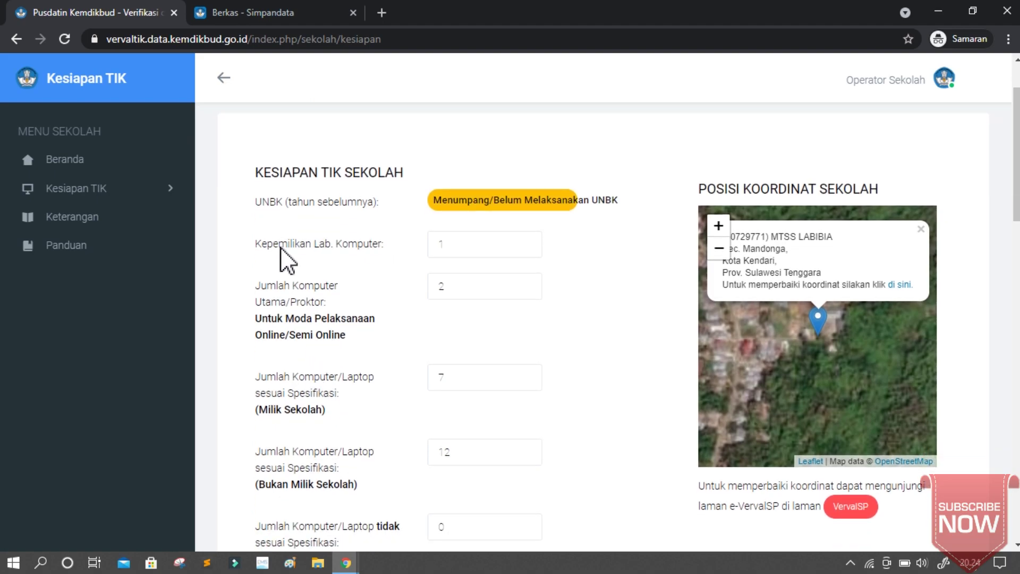
Review the Kepemilikan Lab. Komputer and Jumlah Komputer Utama/Proktor fields of the Verval form.
scroll(422, 368, down, 2)
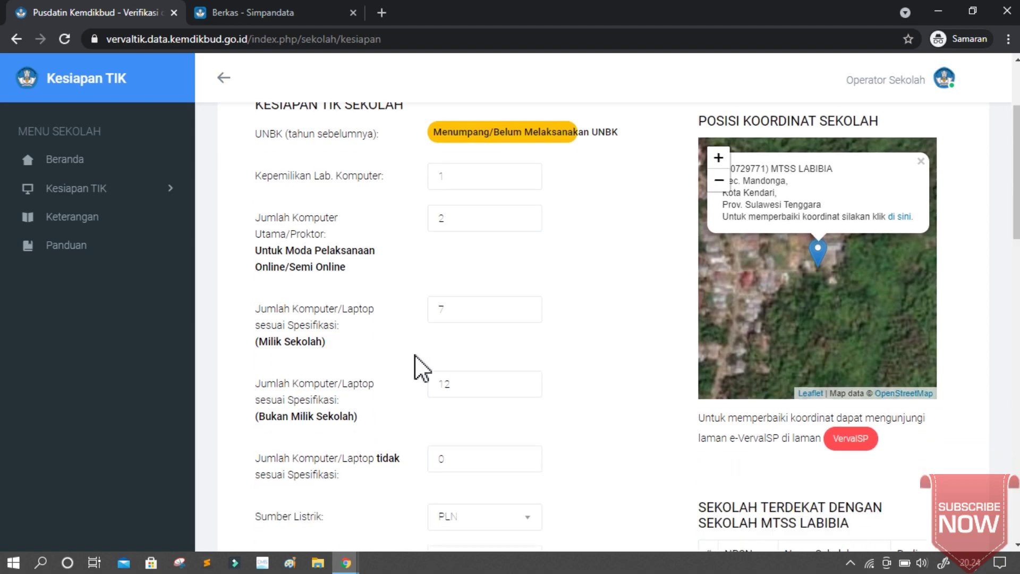
scroll(423, 368, up, 1)
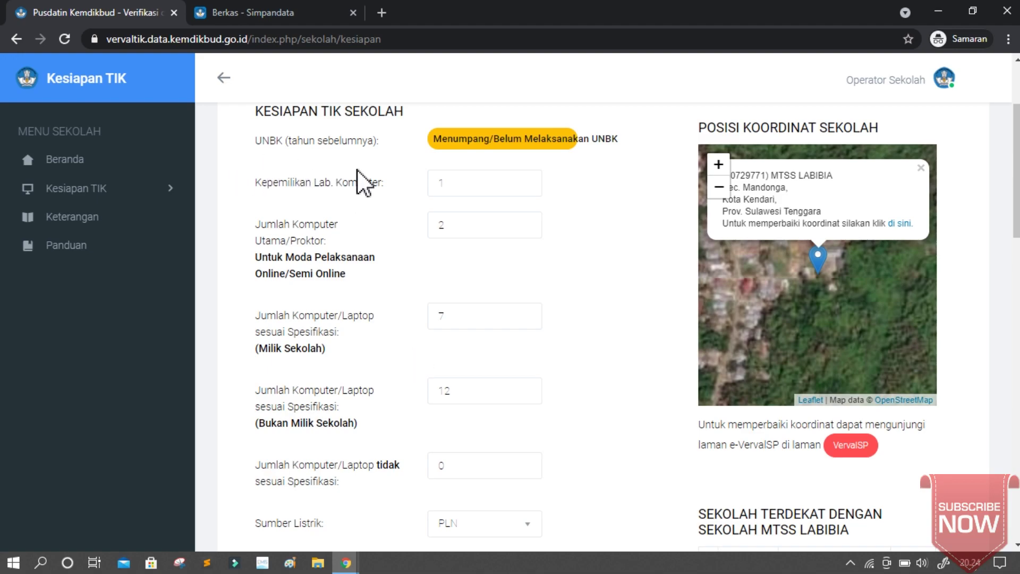
click(451, 176)
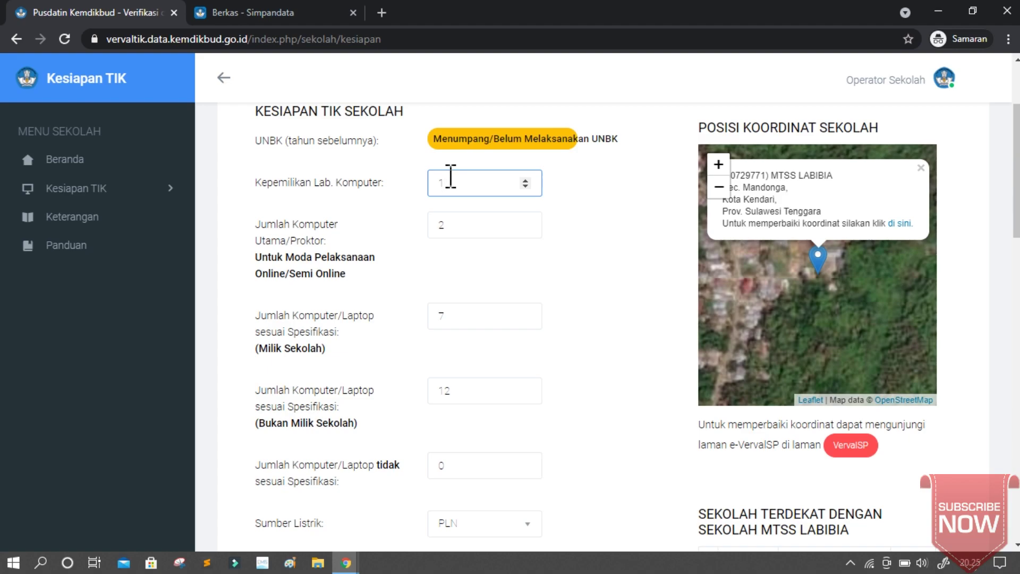
click(336, 223)
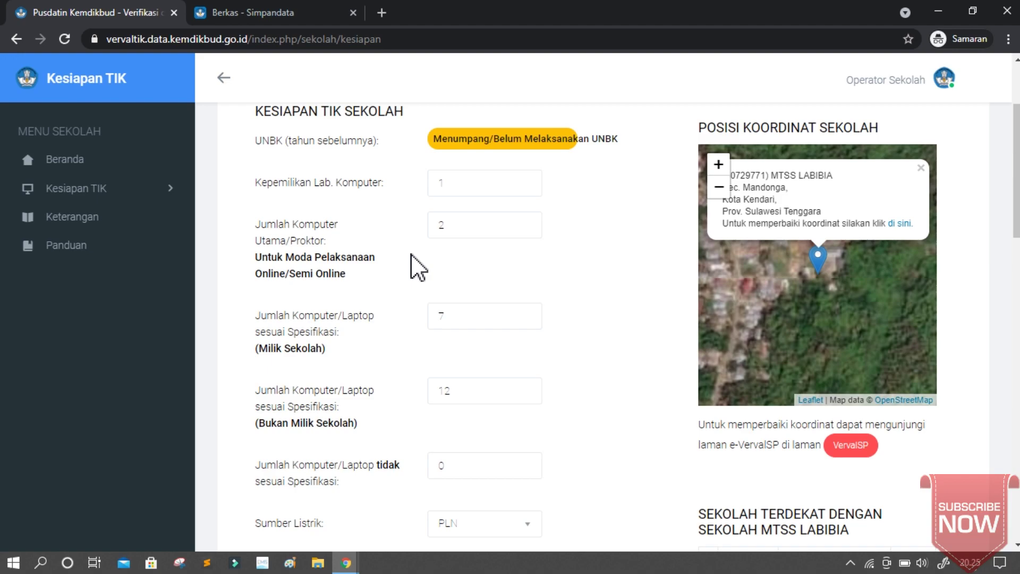
click(469, 227)
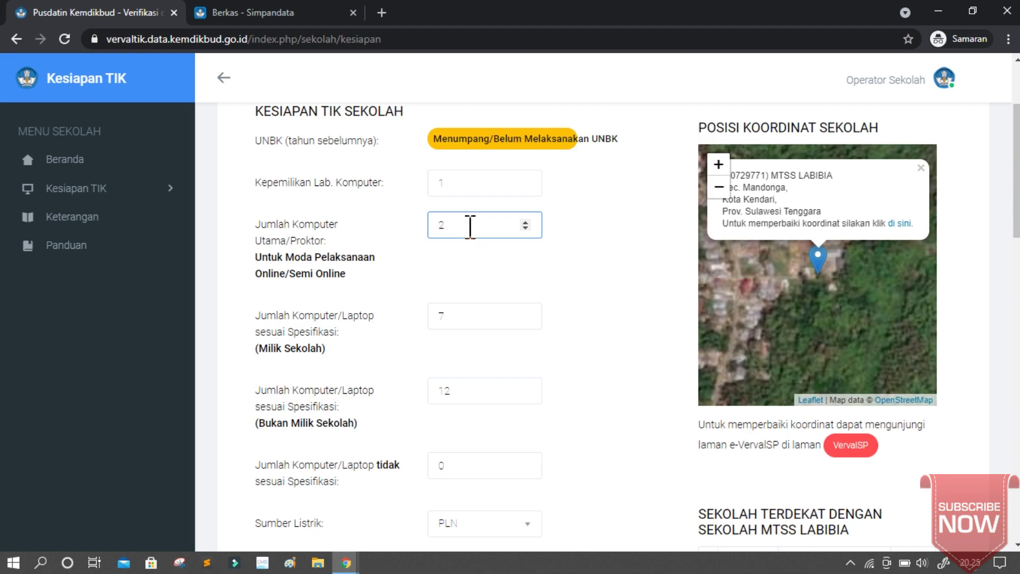
scroll(470, 227, down, 1)
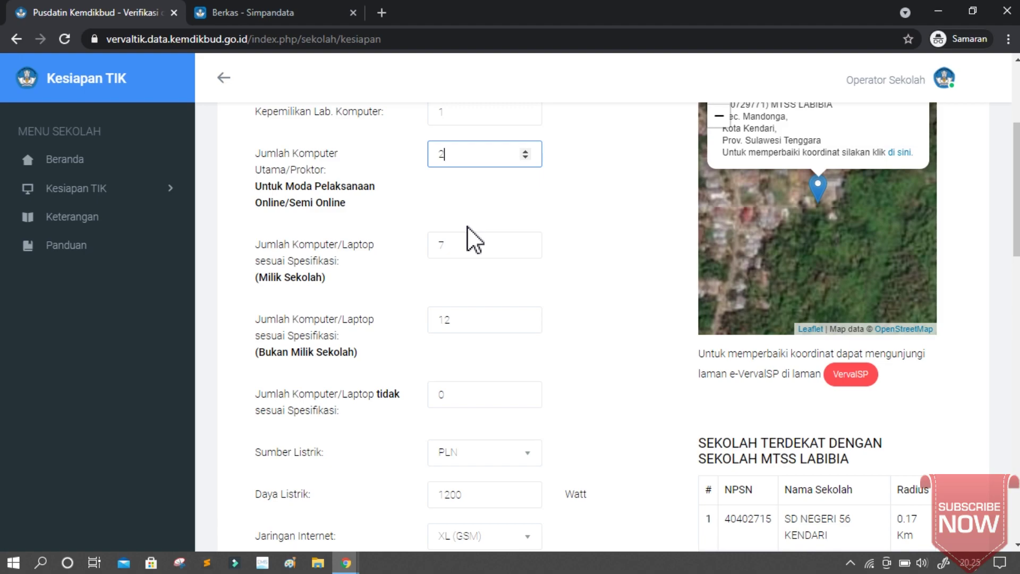
click(348, 237)
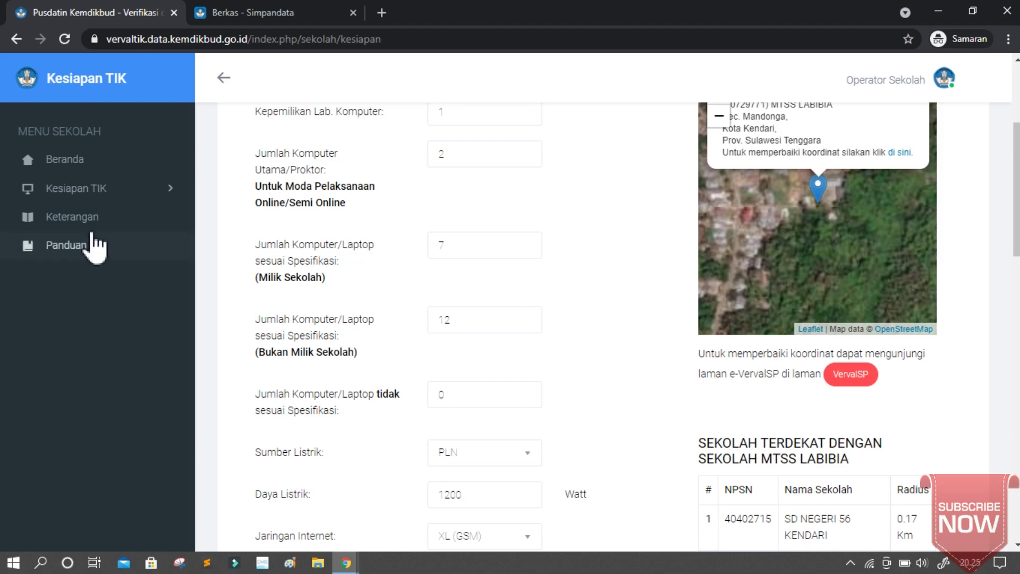
Open the Keterangan page in a new tab and examine the specification table for proctor and client computers.
right_click(87, 219)
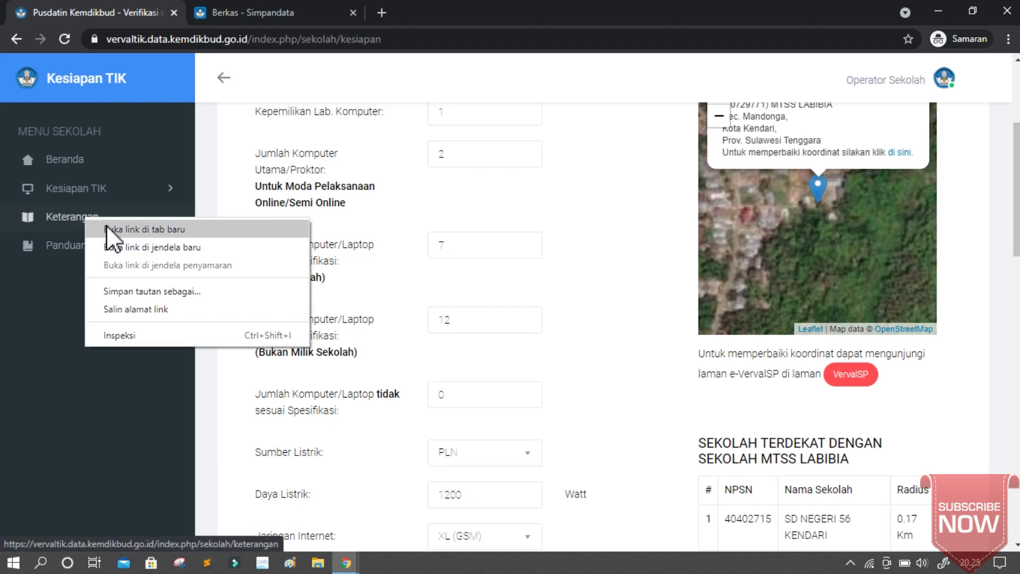
click(106, 227)
click(424, 3)
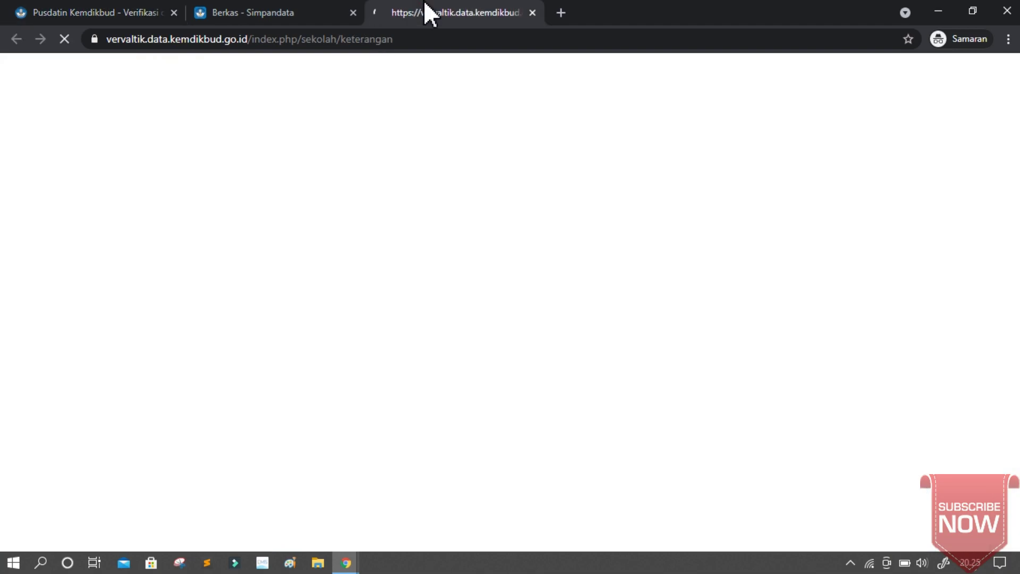
scroll(441, 227, down, 10)
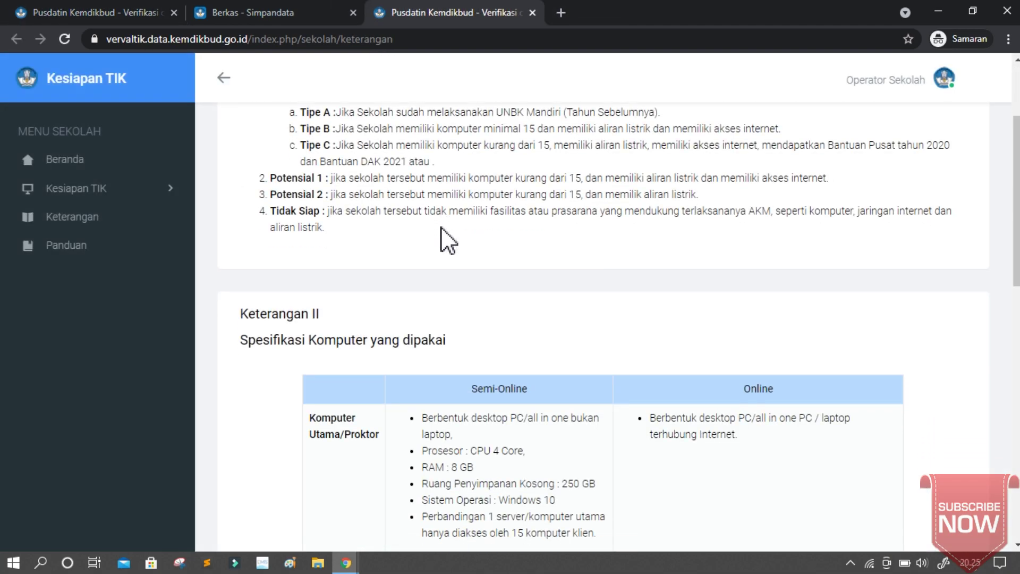
scroll(443, 228, down, 3)
scroll(443, 227, up, 2)
scroll(443, 227, up, 6)
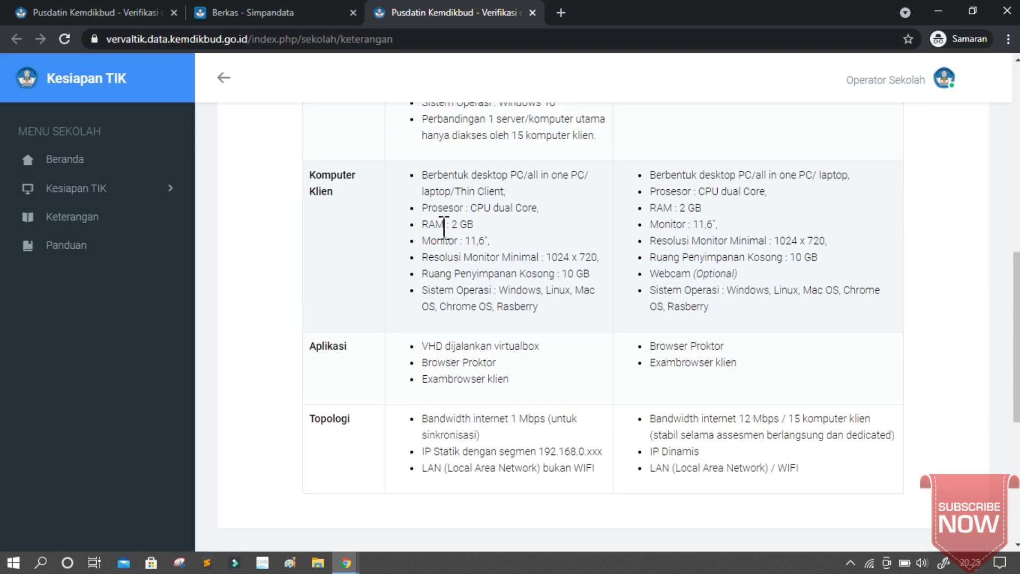
scroll(444, 227, down, 3)
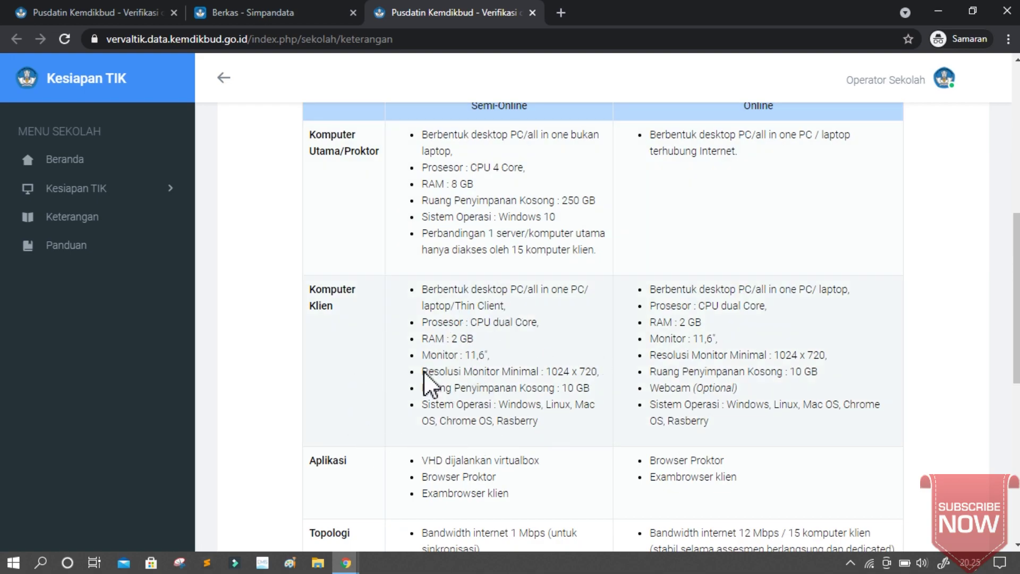
scroll(451, 406, down, 1)
scroll(450, 406, up, 1)
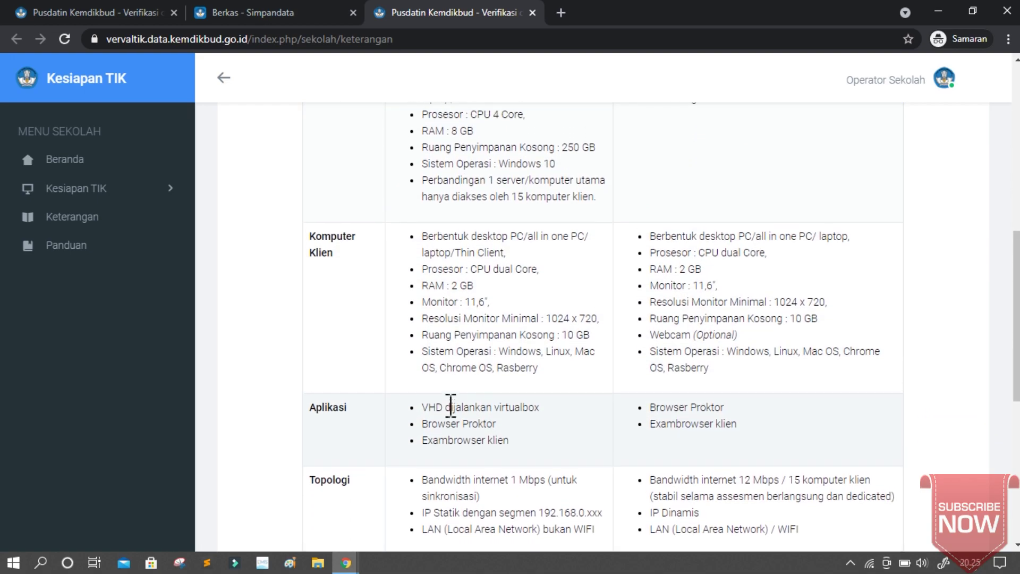
Return to the Verval form and review the computer/laptop counts by specification and ownership, plus the electricity source and power fields.
click(85, 12)
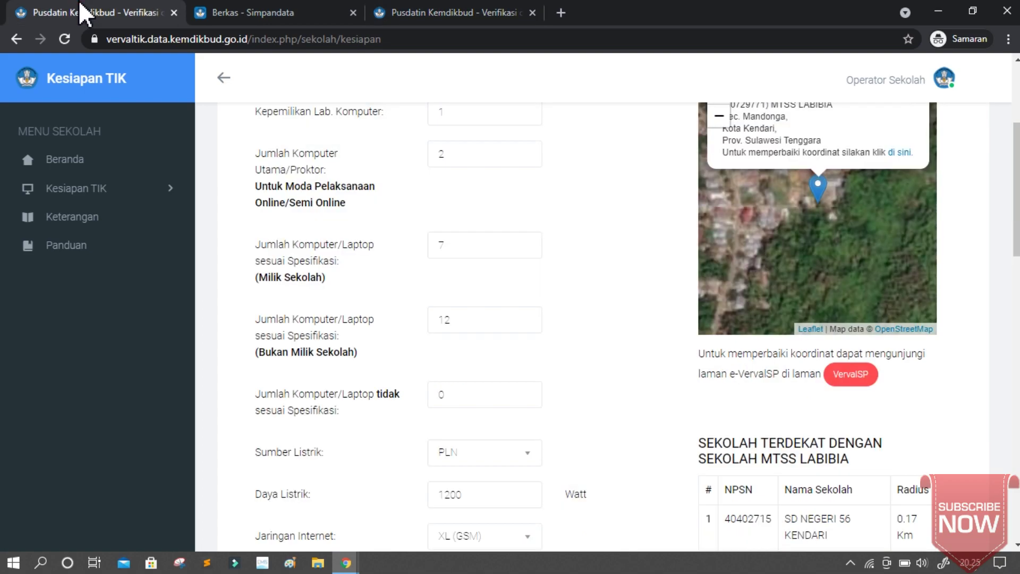
click(469, 250)
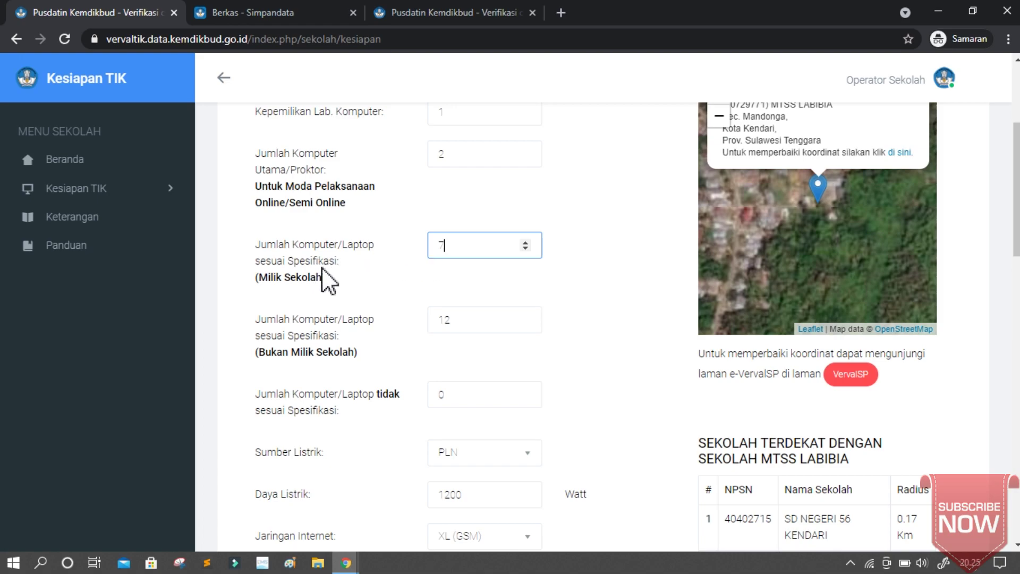
scroll(342, 275, down, 2)
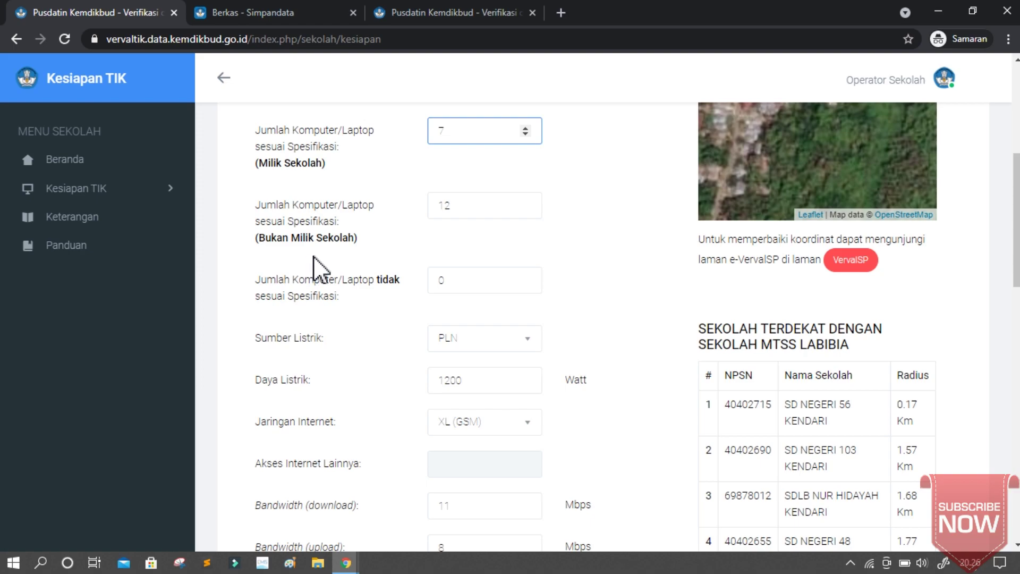
key(F6)
key(F6)
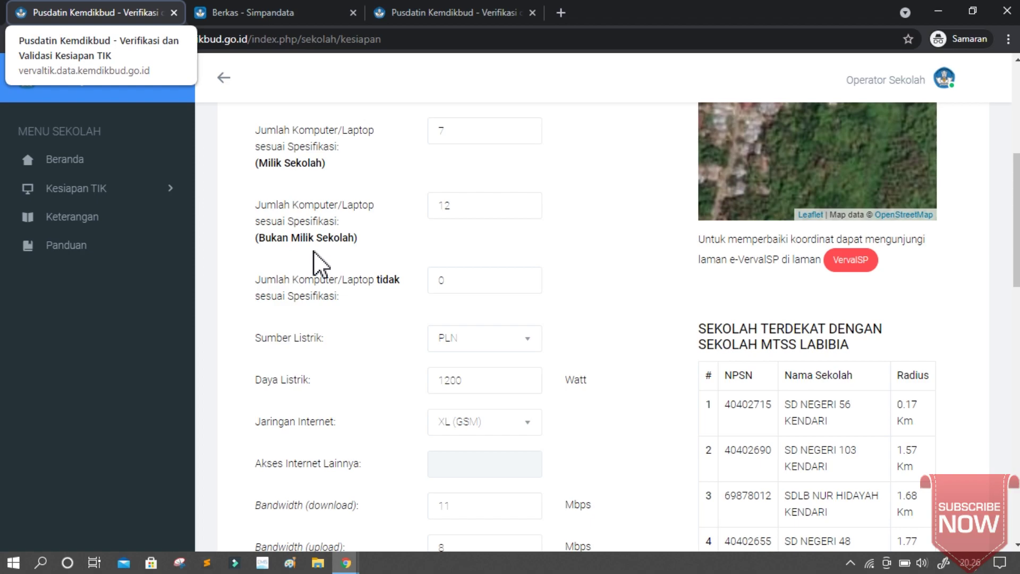
scroll(314, 251, down, 1)
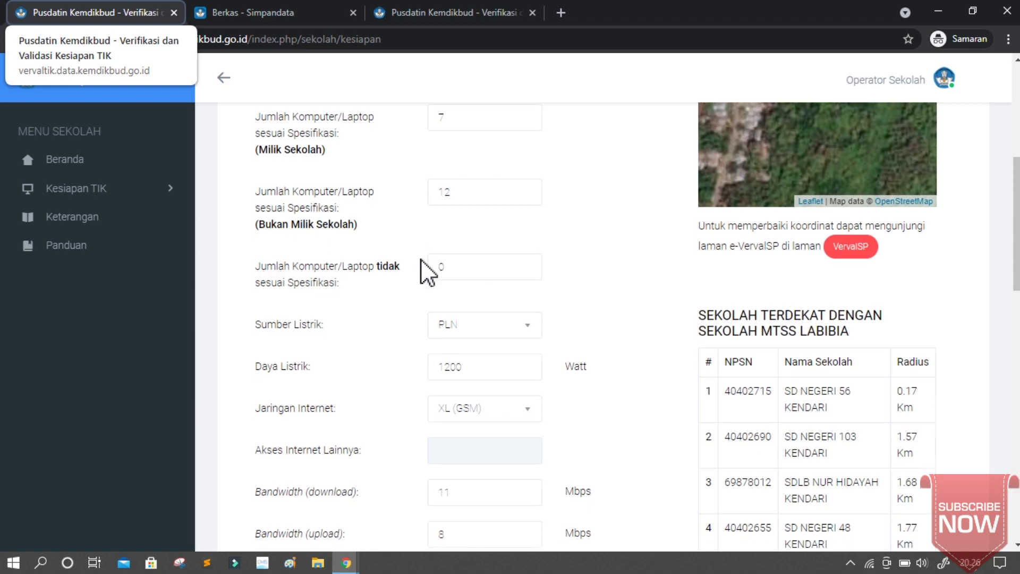
scroll(448, 262, down, 2)
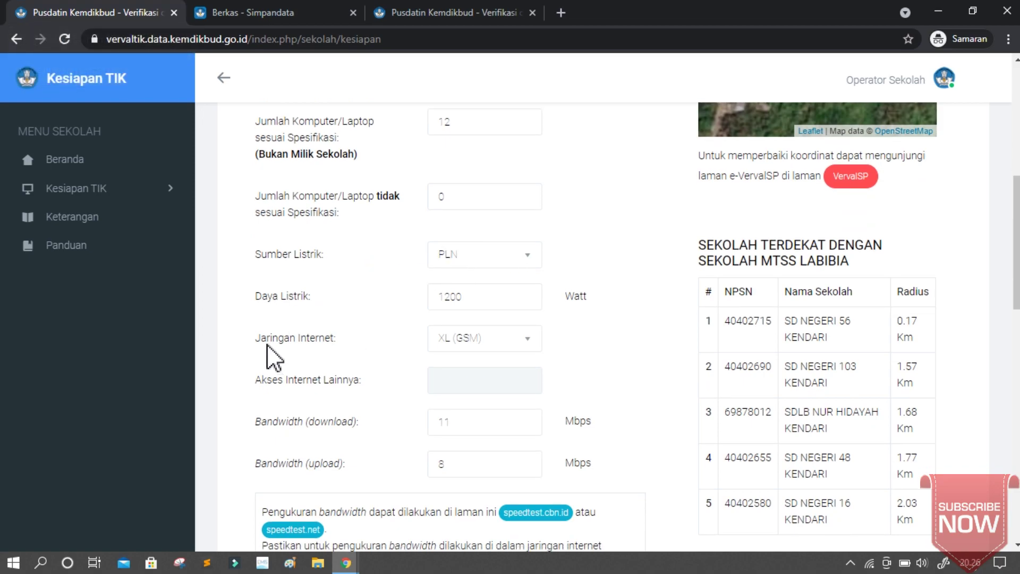
Select XL (GSM) as the Jaringan Internet provider and look through the other available providers.
click(509, 339)
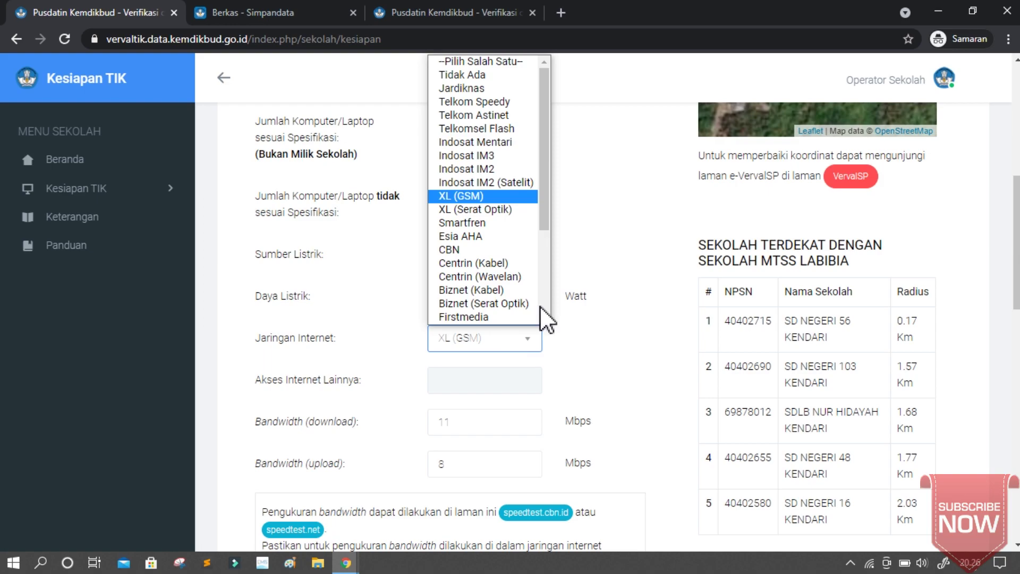
click(445, 198)
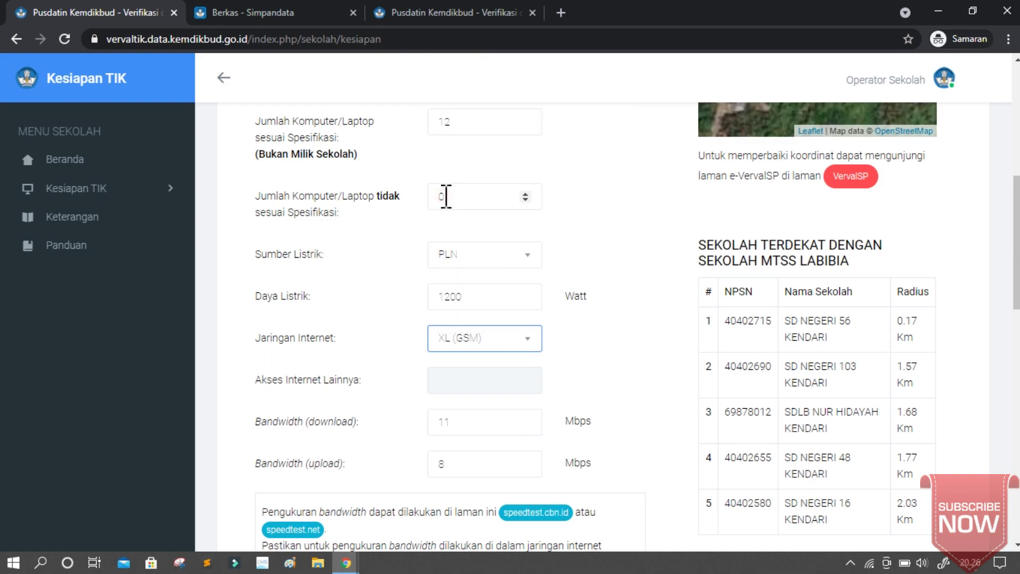
click(493, 342)
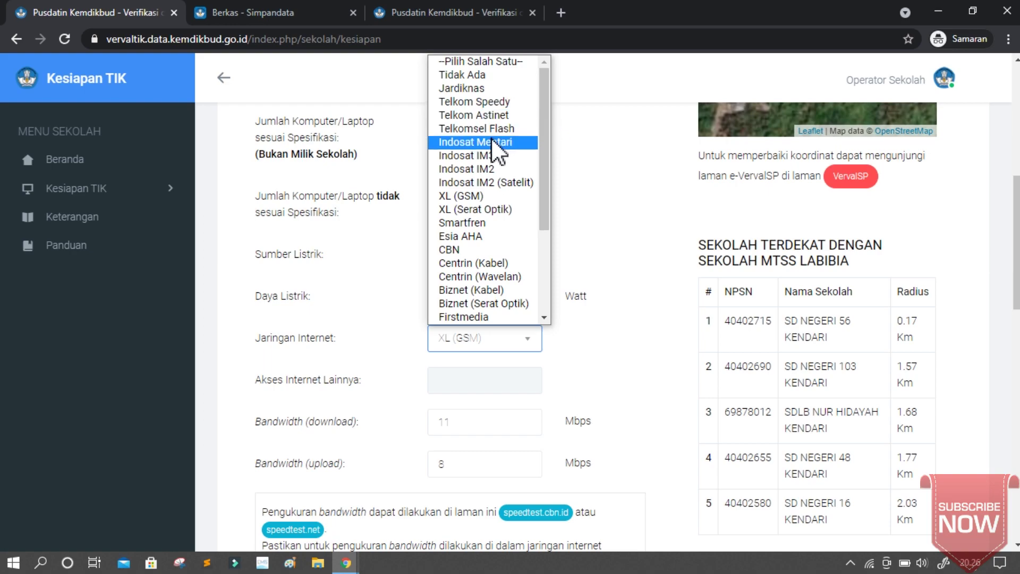
click(604, 266)
Review the download and upload bandwidth fields and the note on how to measure bandwidth.
scroll(488, 368, down, 2)
scroll(489, 368, down, 1)
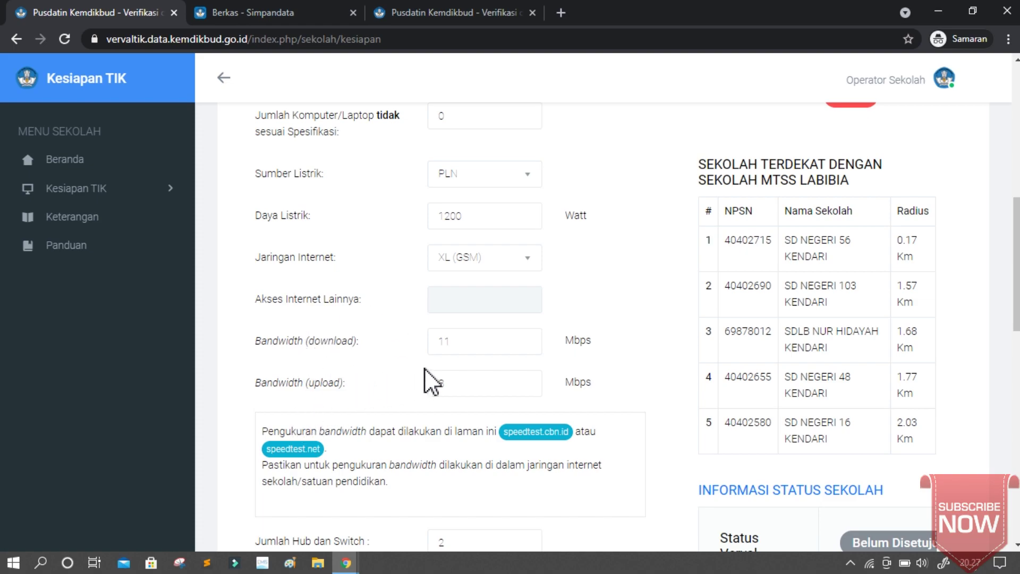
click(470, 343)
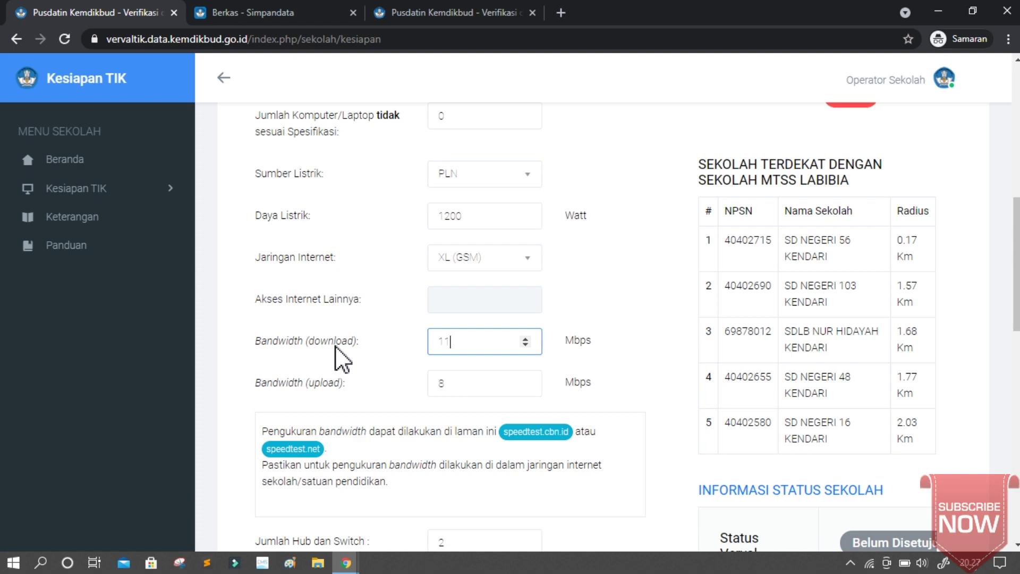
scroll(336, 346, down, 1)
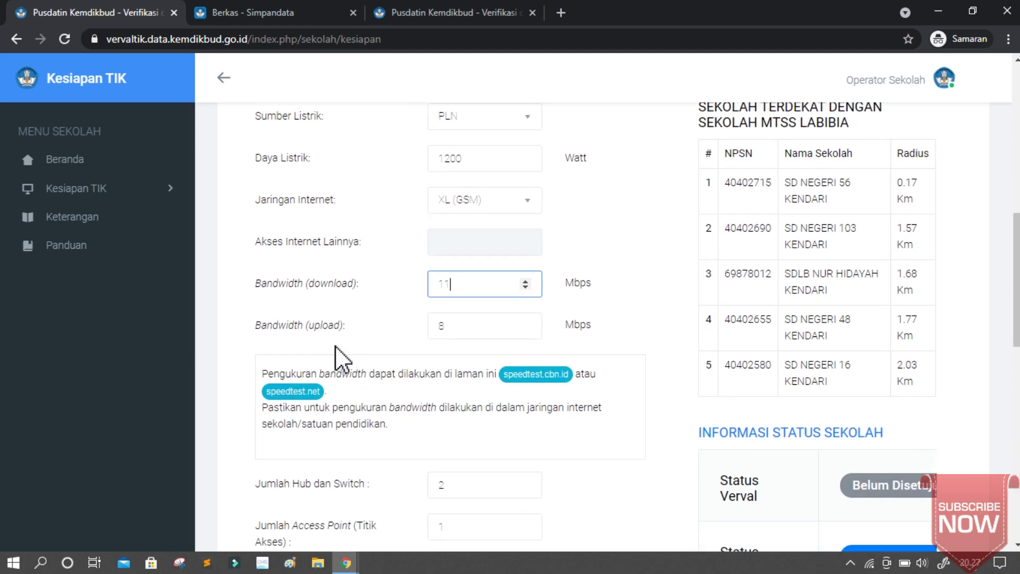
scroll(336, 346, up, 1)
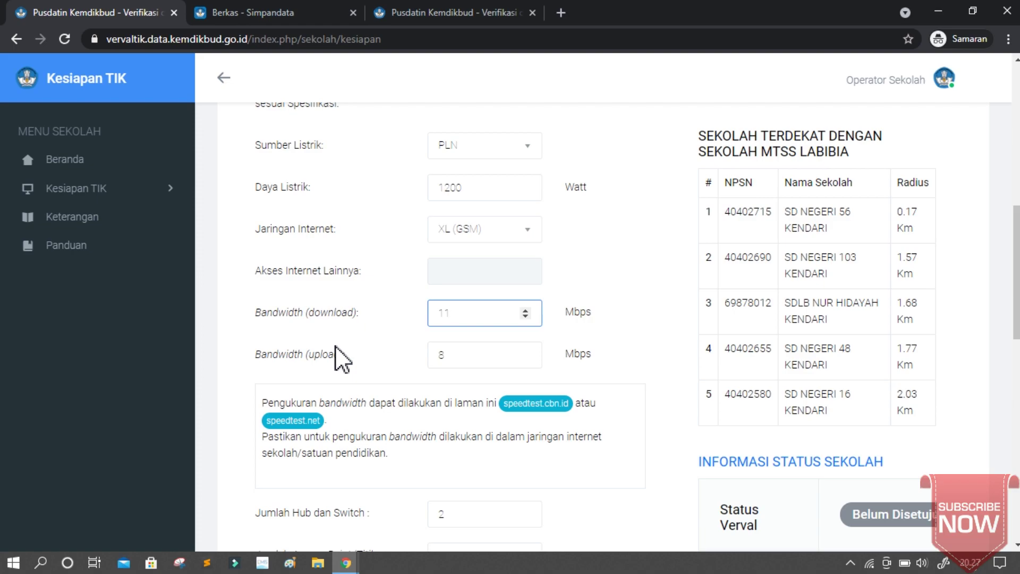
scroll(336, 346, down, 1)
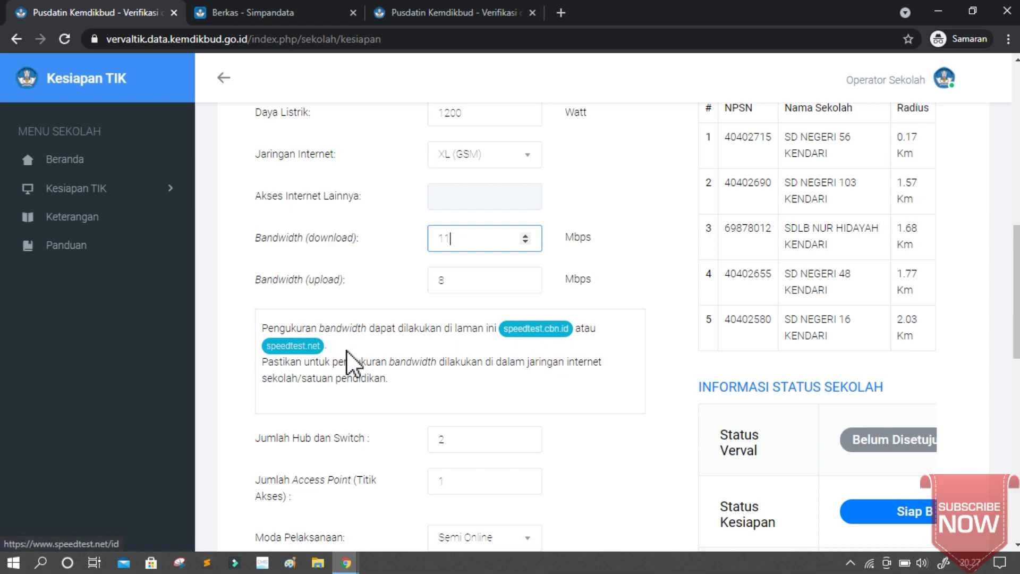
Open the speedtest.cbn.id link from the bandwidth note and close the Keterangan and Simpandata tabs.
click(542, 328)
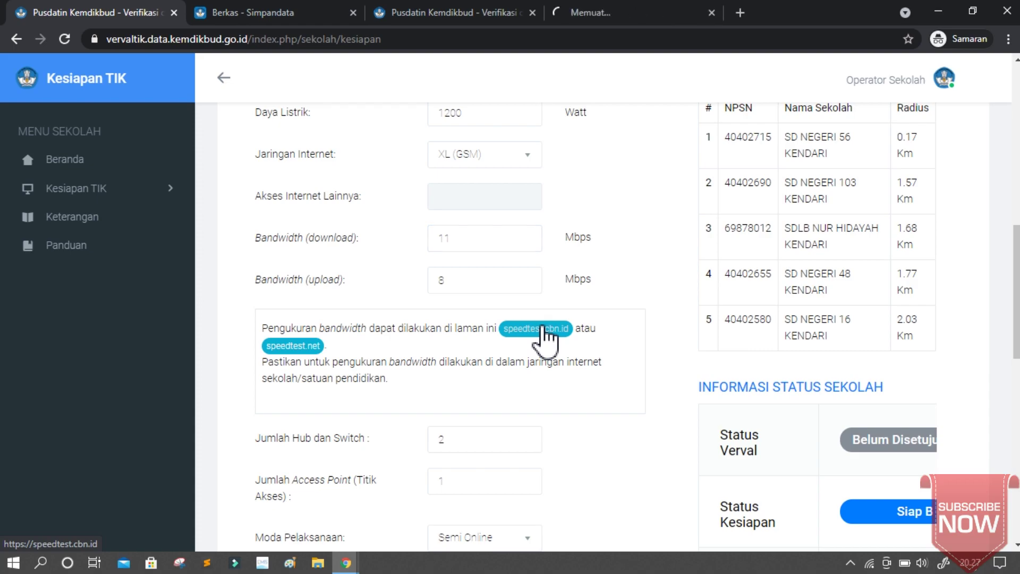
click(642, 15)
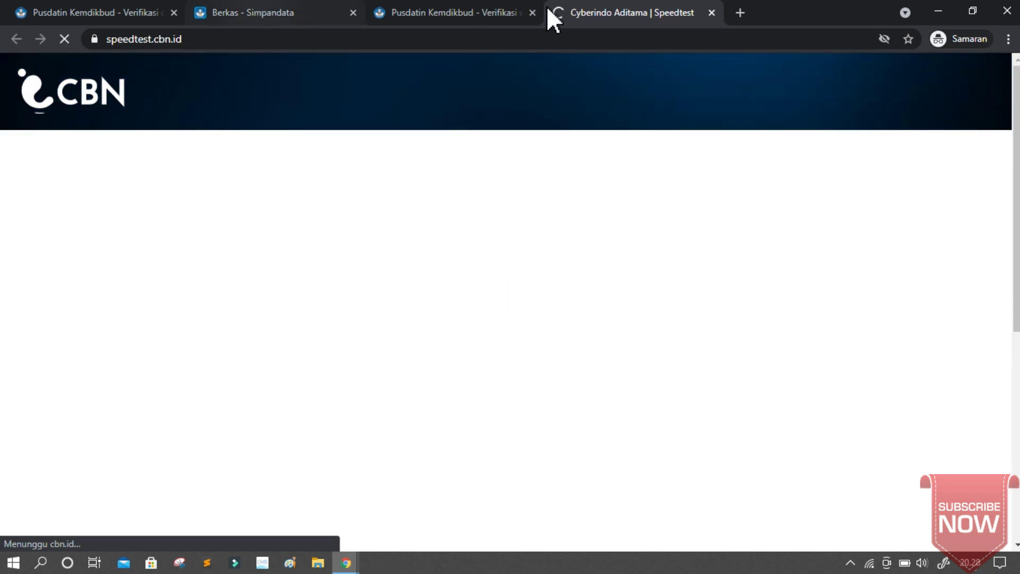
click(533, 12)
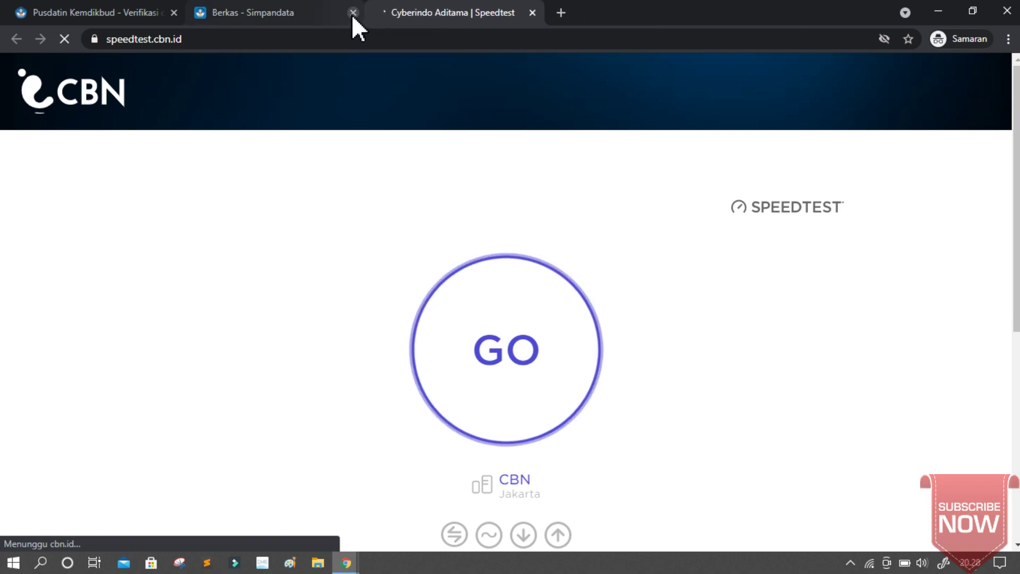
click(352, 12)
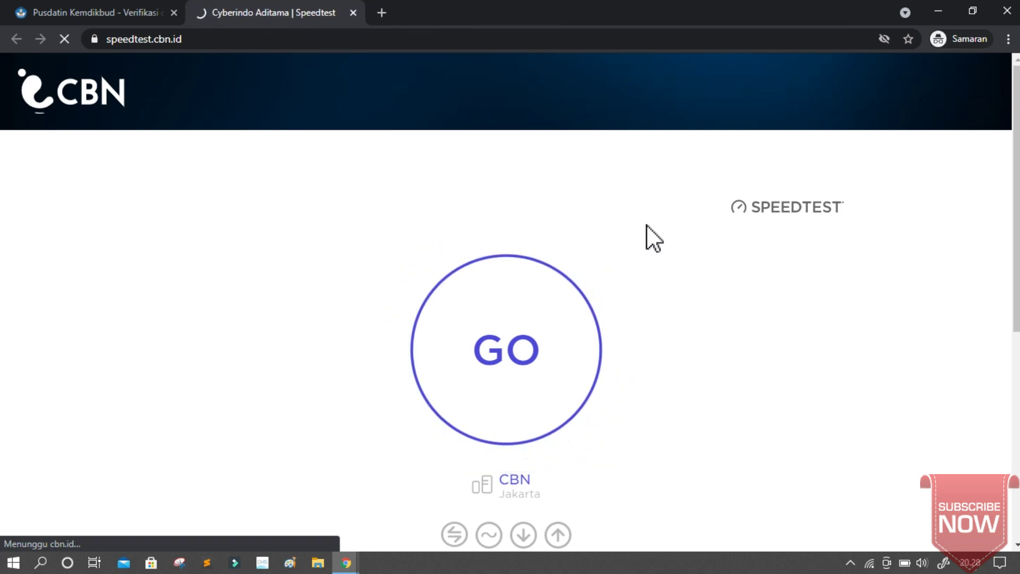
Run the CBN speed test and read the measured download and upload speeds.
click(505, 343)
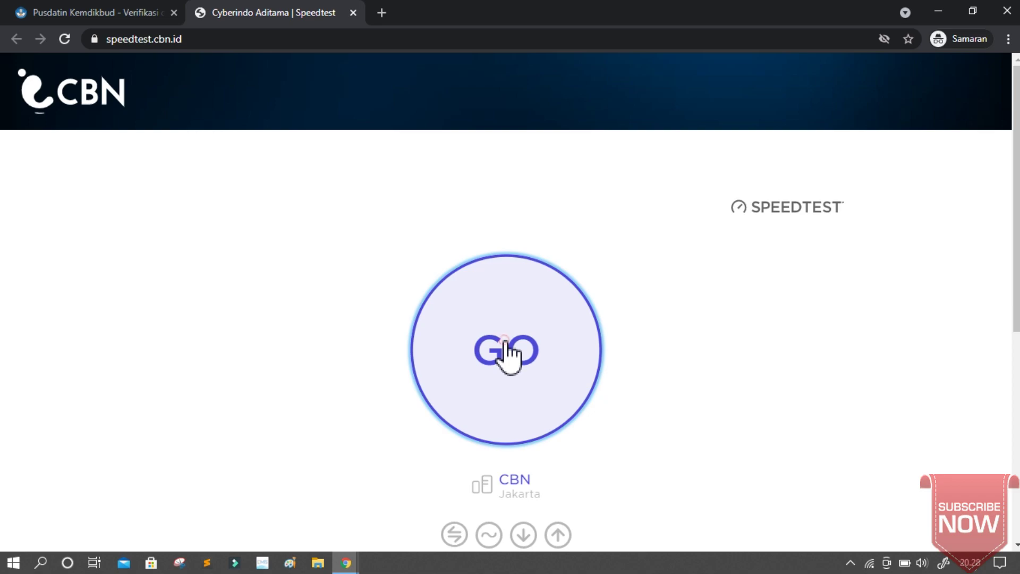
scroll(505, 340, down, 1)
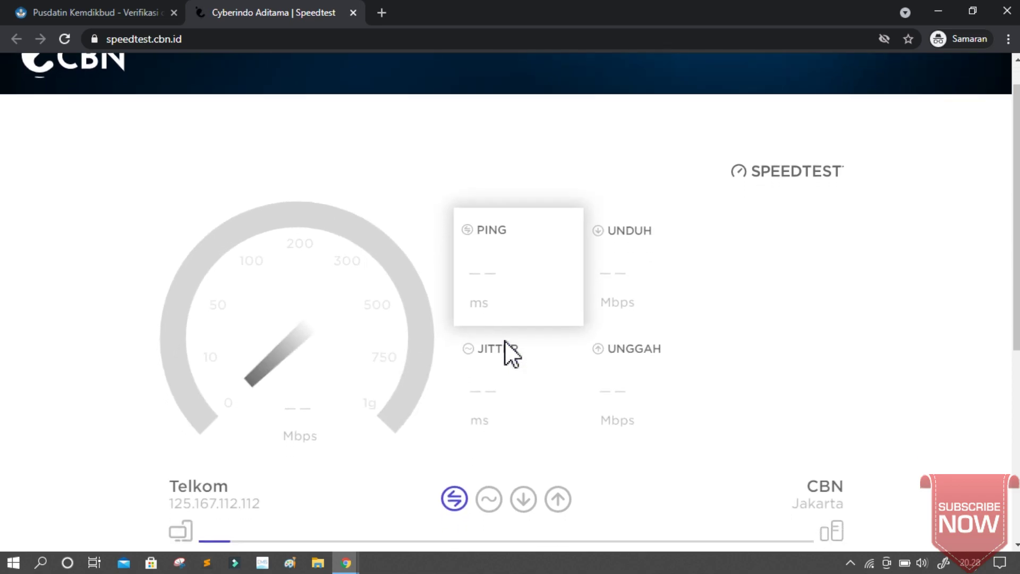
scroll(504, 340, down, 2)
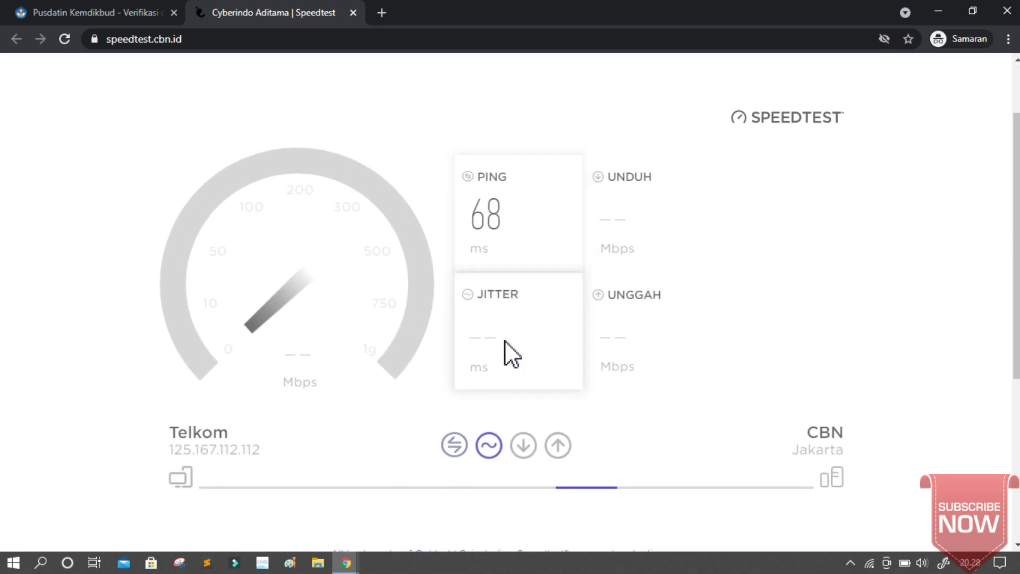
scroll(805, 289, up, 1)
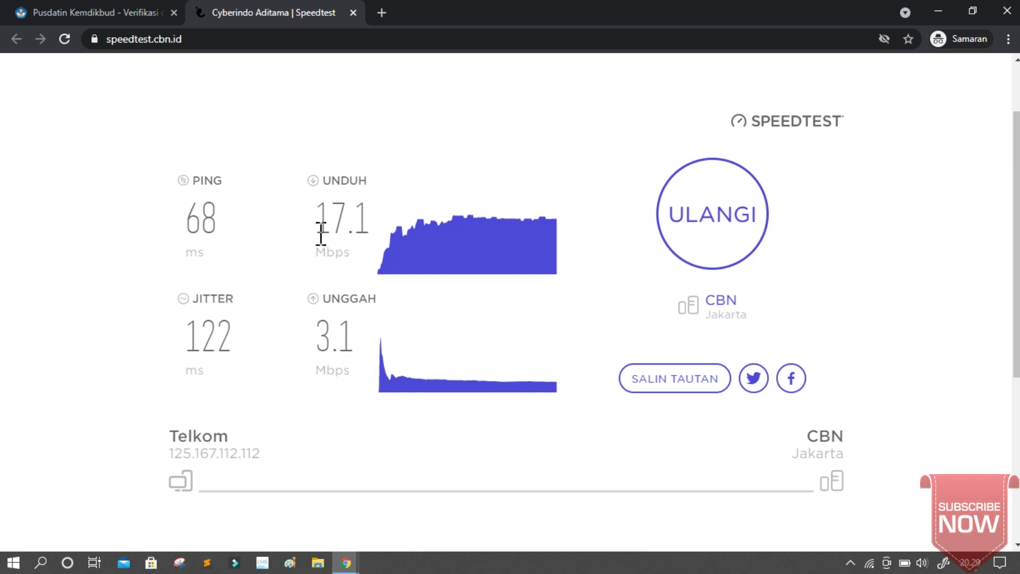
Compare the speed test's download and upload results with the bandwidth fields in the readiness form.
click(59, 19)
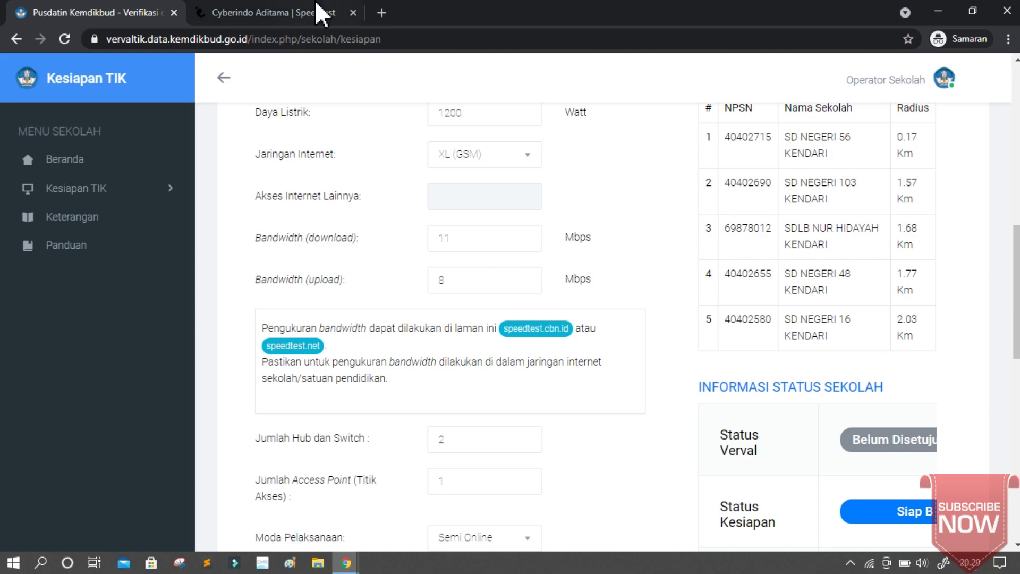
click(313, 16)
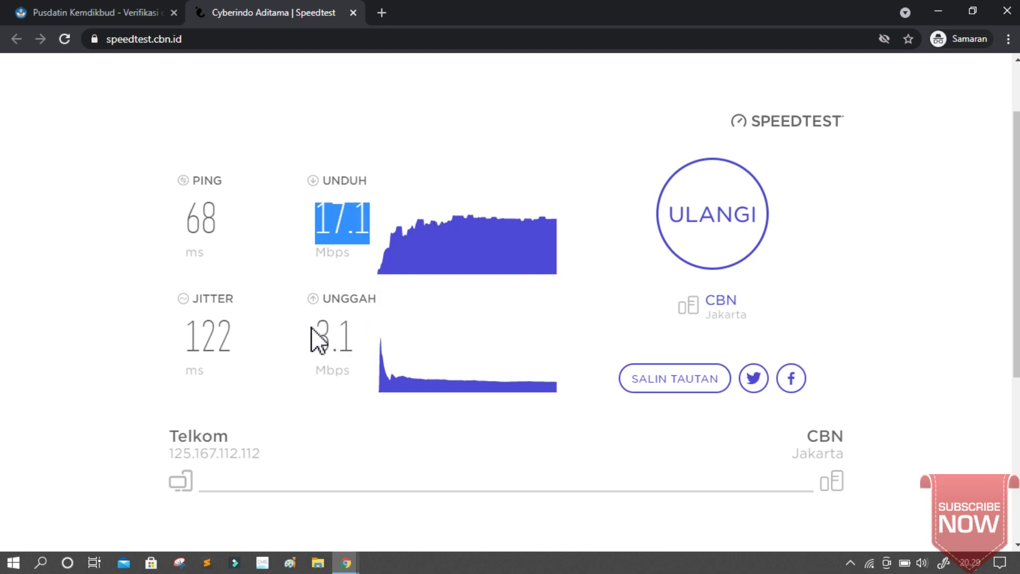
drag(311, 336, 356, 336)
click(118, 19)
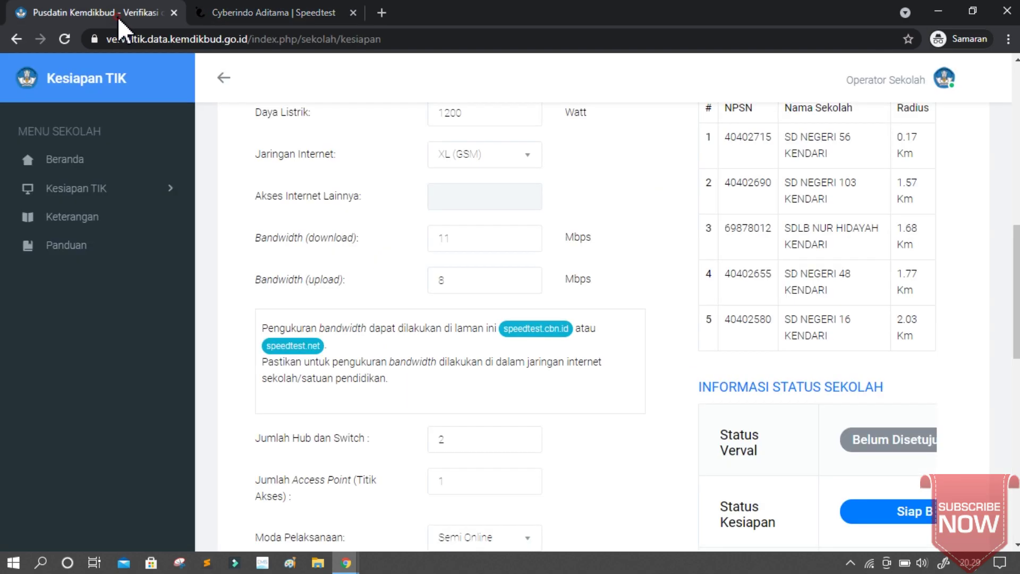
Try 17.1 as the Bandwidth (download) value and shorten it to 17 Mbps.
double_click(432, 237)
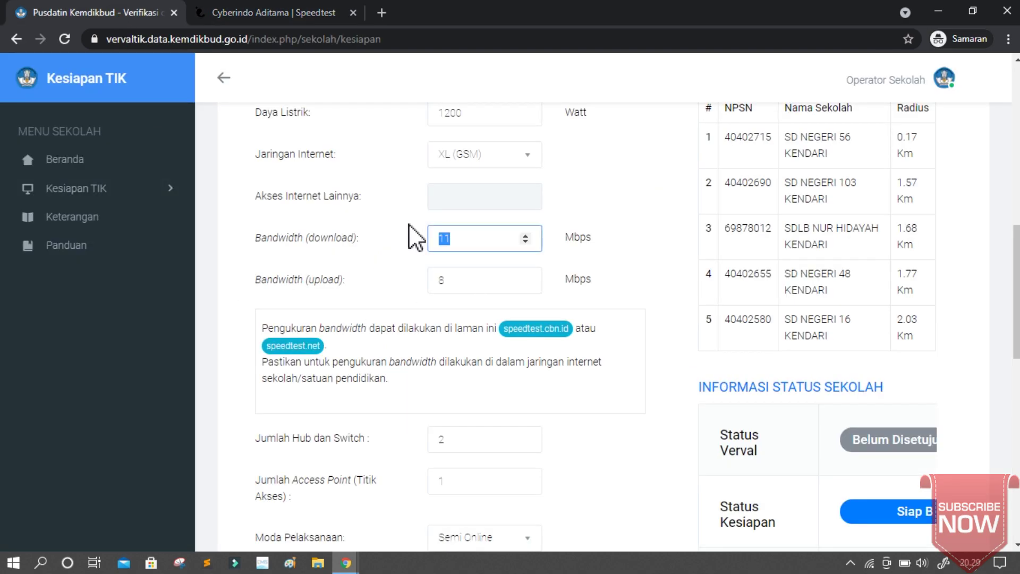
click(305, 6)
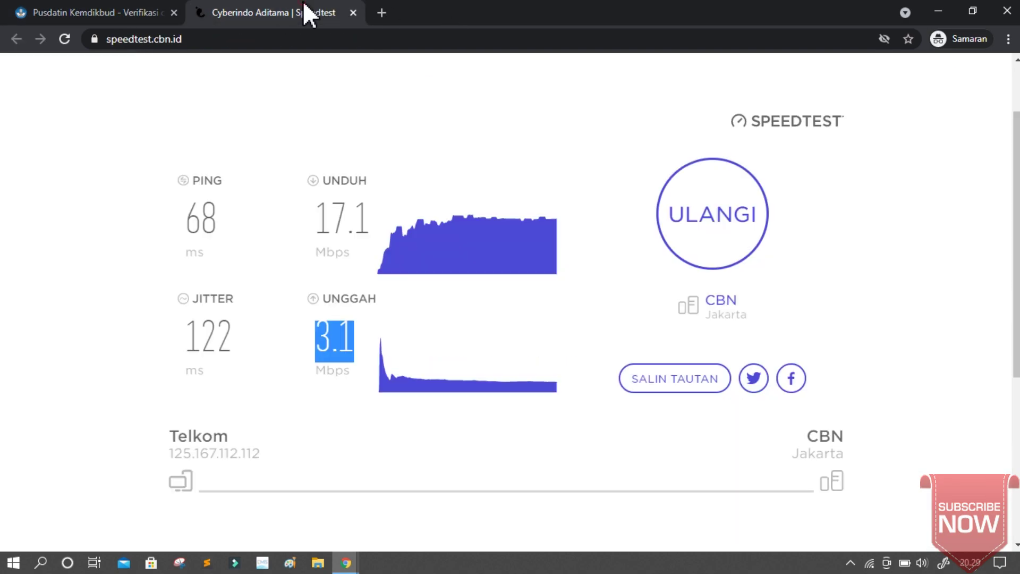
click(168, 12)
text(17.1)
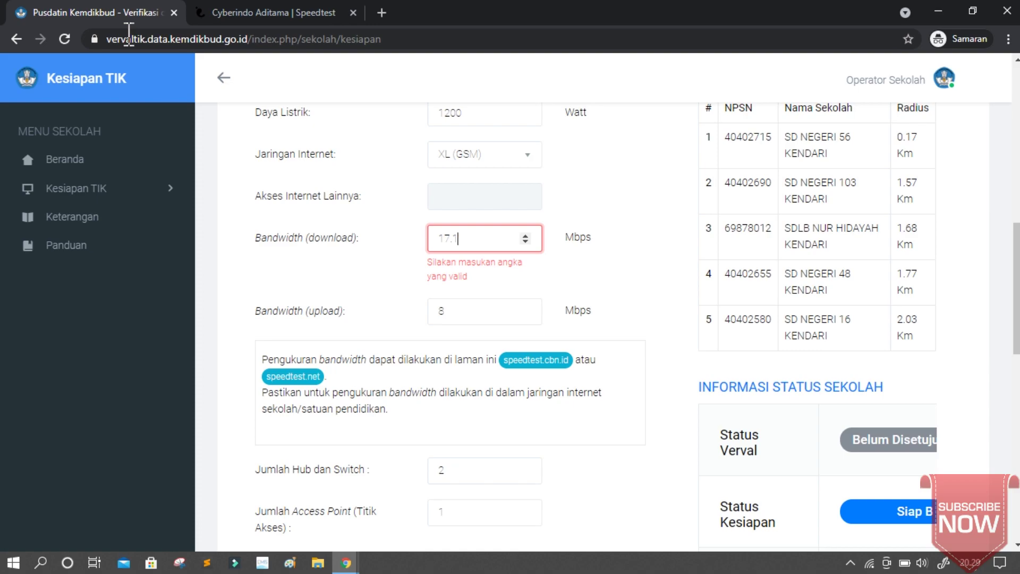
key(BackSpace)
key(BackSpace)
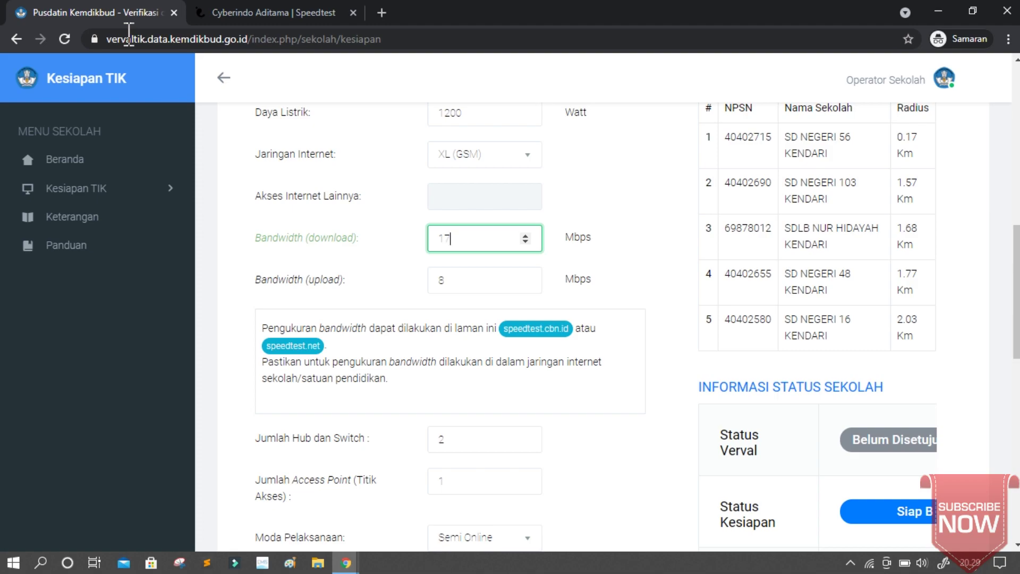
Undo the changes to the Bandwidth (download) value.
key(ctrl+z)
key(ctrl+z)
key(ctrl+z)
key(ctrl+z)
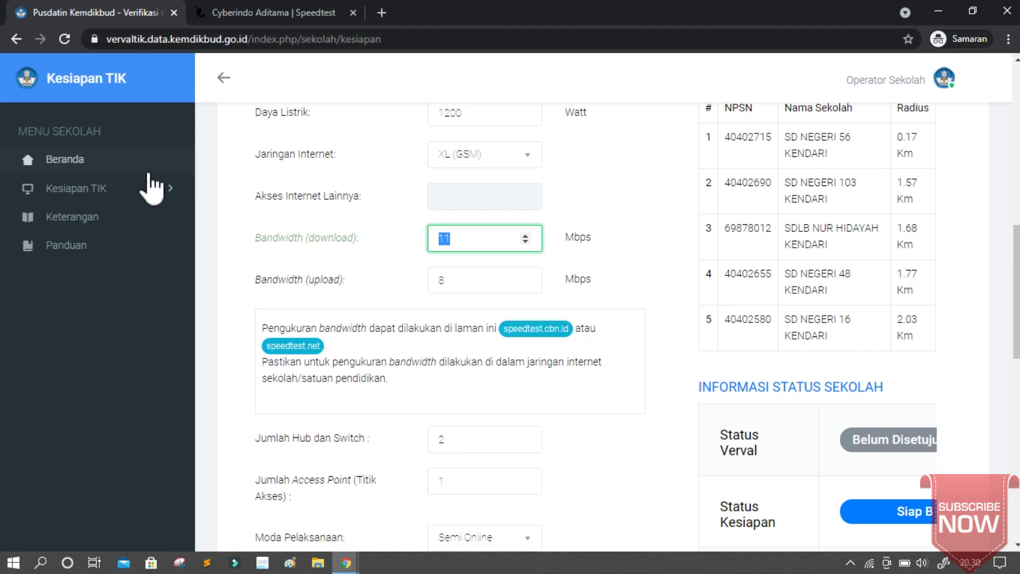
Switch to the Keterangan page and go back to the Kesiapan TIK readiness form.
click(178, 228)
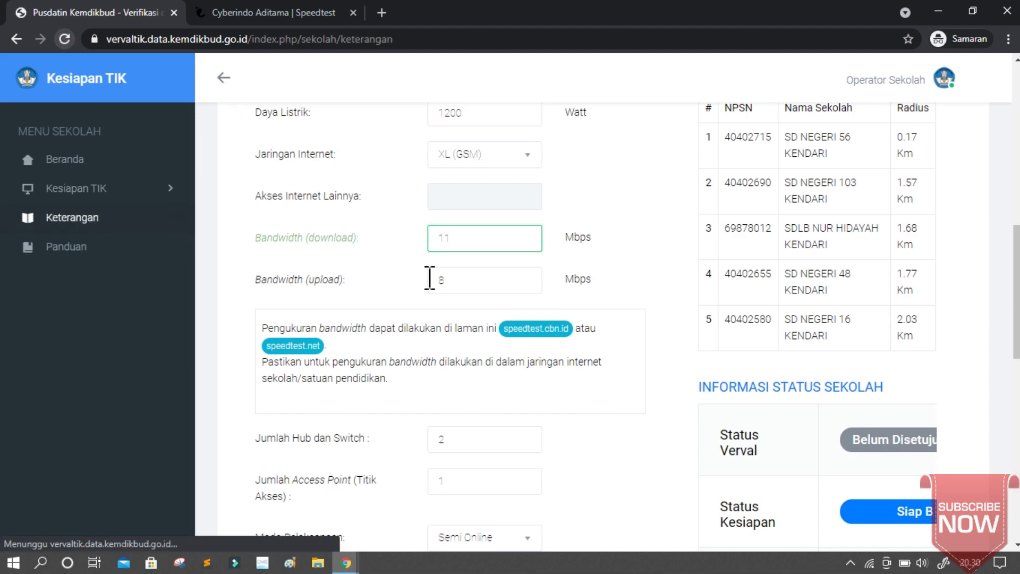
click(123, 193)
click(31, 244)
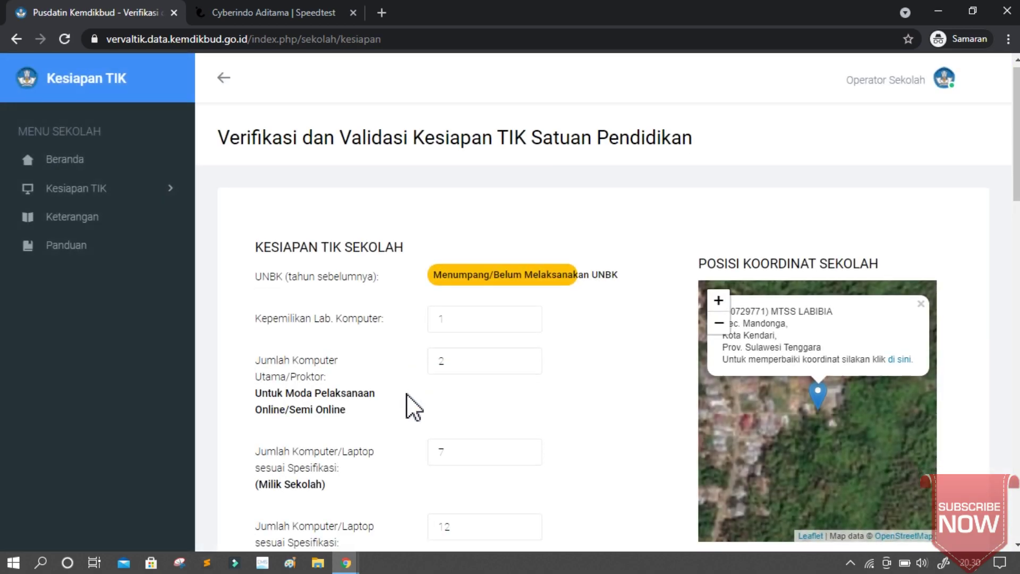
Review the Jumlah Hub dan Switch and Jumlah Access Point fields below the bandwidth note.
scroll(409, 393, down, 8)
scroll(441, 401, down, 3)
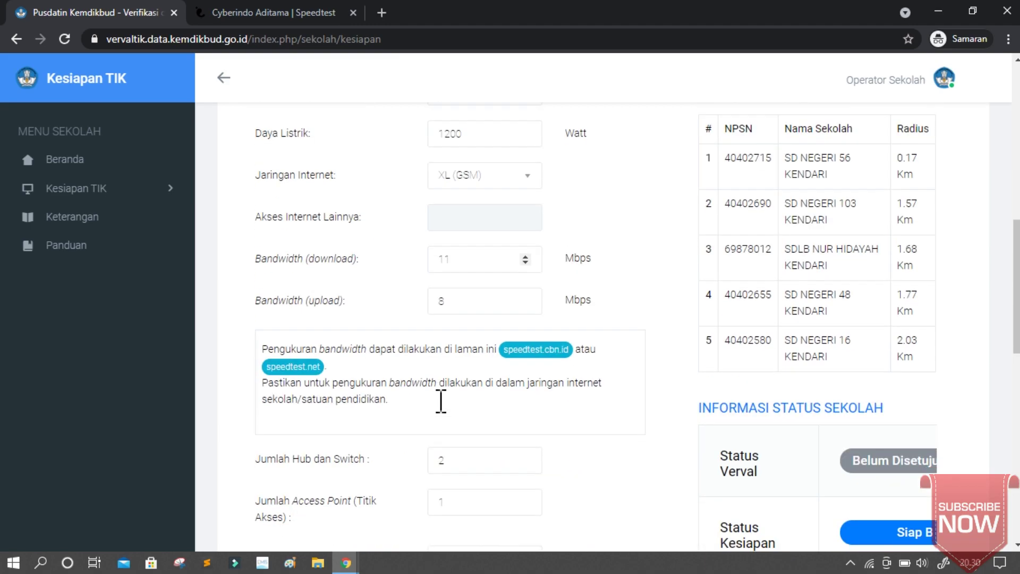
scroll(499, 411, down, 3)
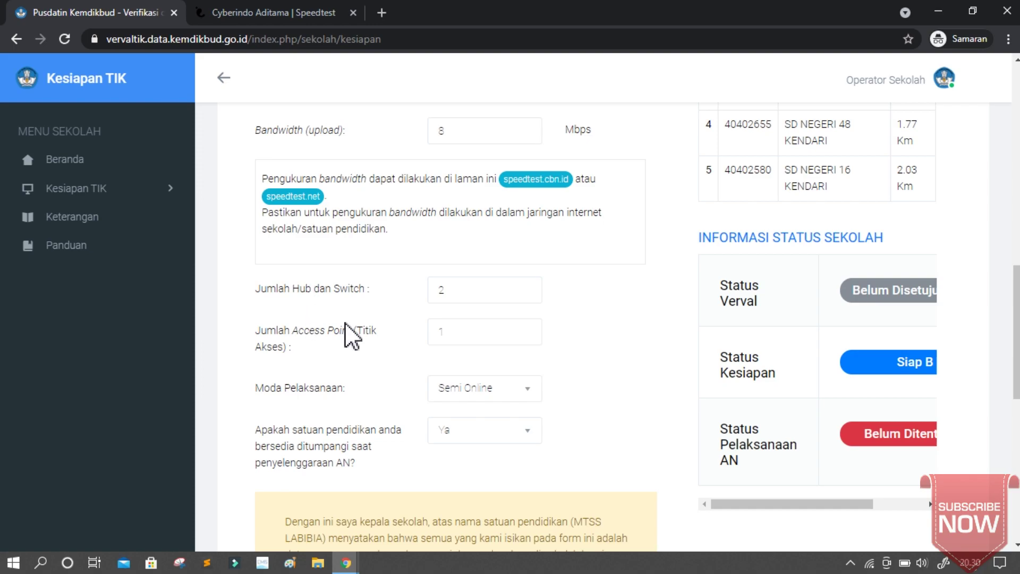
click(489, 293)
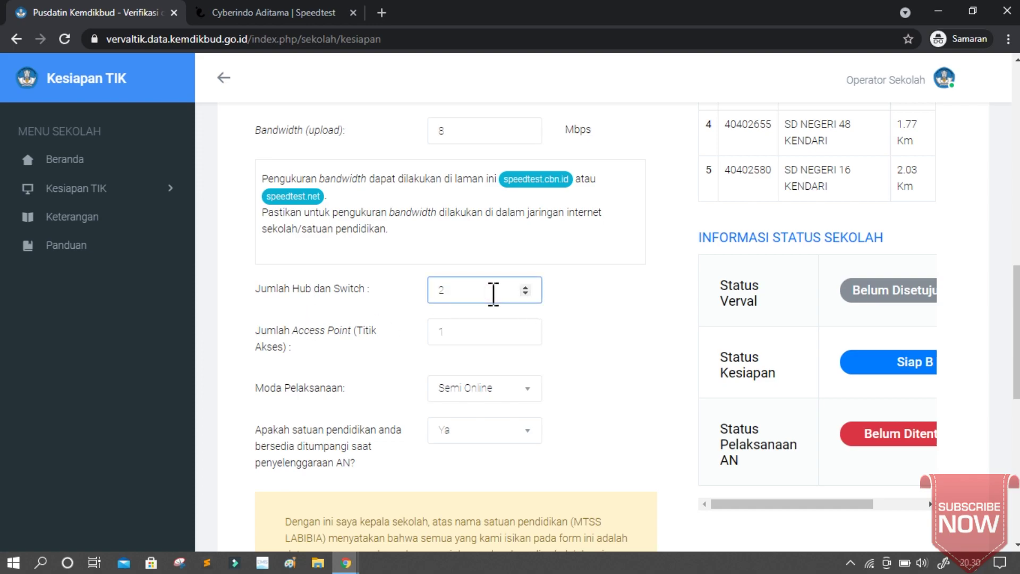
click(592, 314)
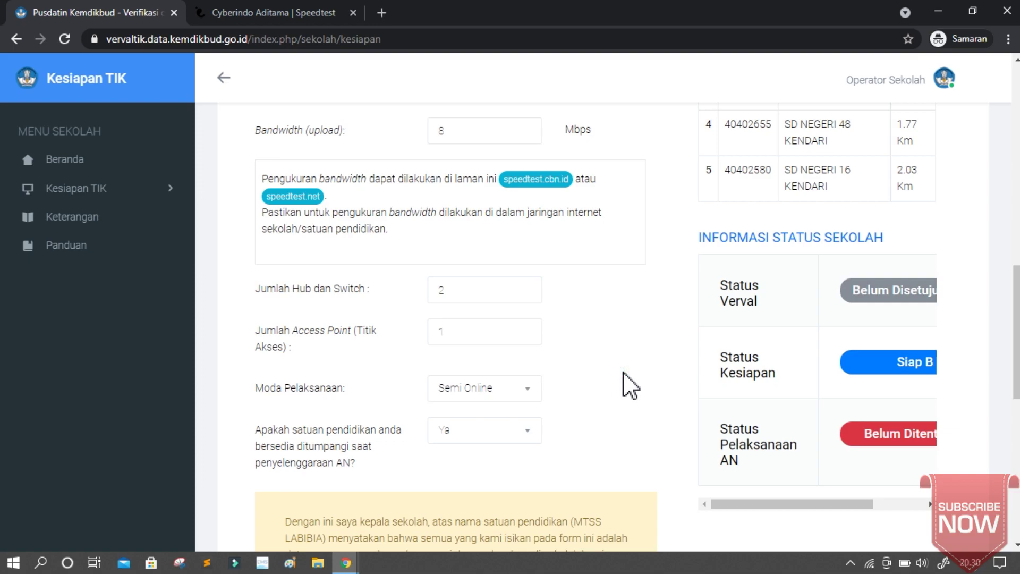
Try Online as the Moda Pelaksanaan and set it back to Semi Online.
click(538, 391)
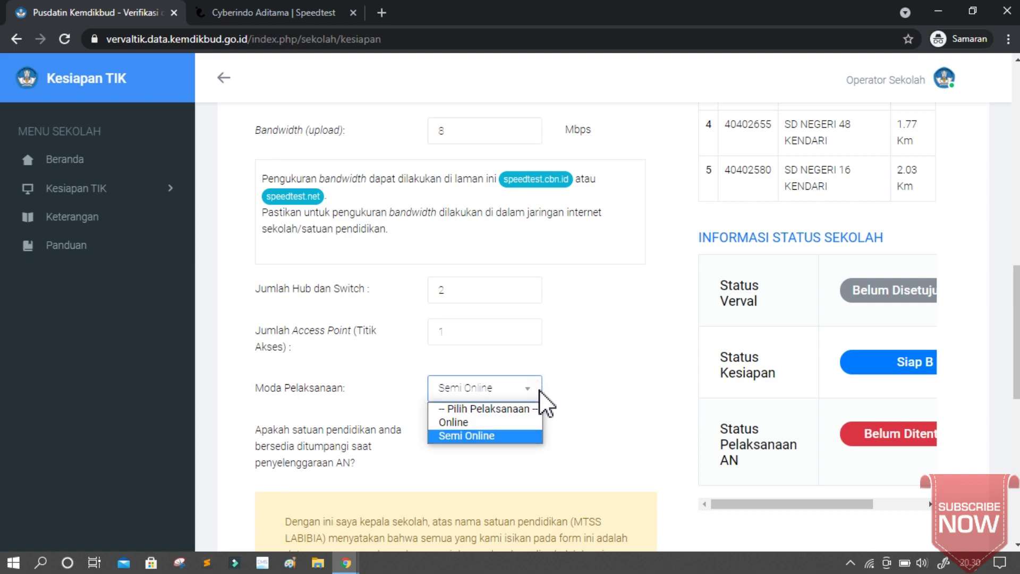
click(452, 423)
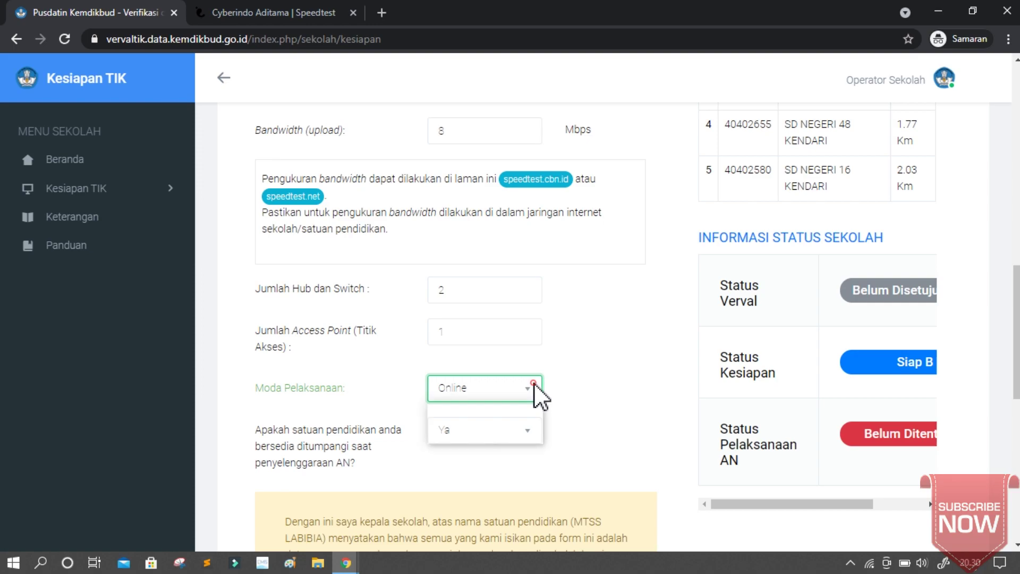
click(534, 383)
click(466, 435)
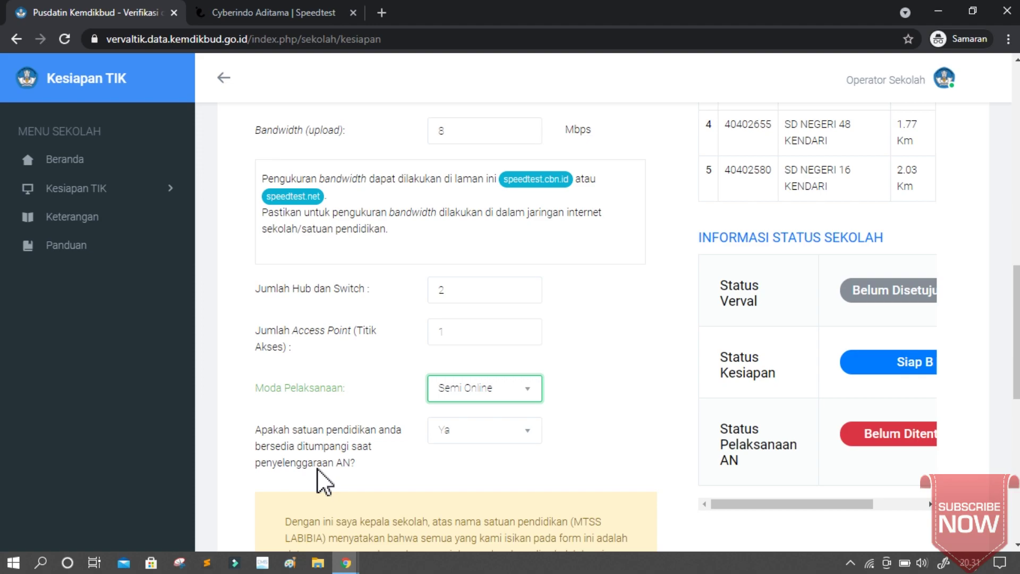
Check the answer options for the school's willingness to host other schools during the AN, keeping Ya.
click(470, 432)
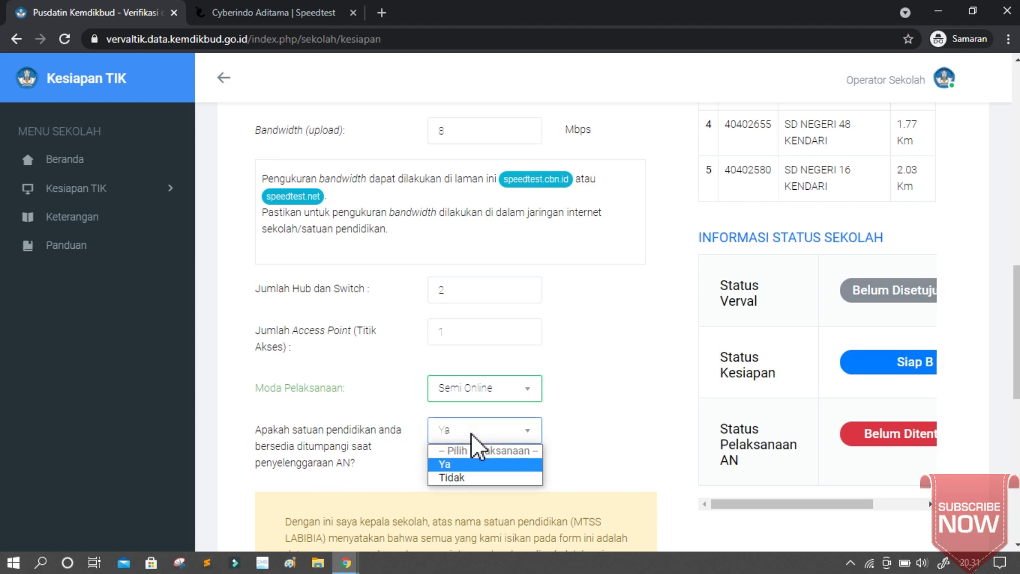
click(453, 463)
click(574, 413)
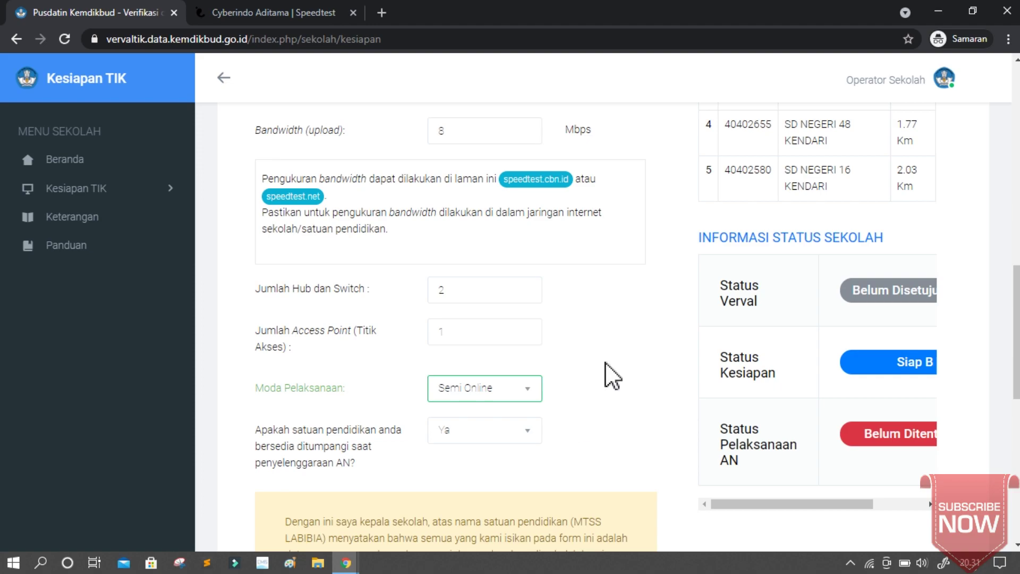
Set the answer on the school's willingness to host others during the AN to Tidak.
scroll(605, 361, up, 7)
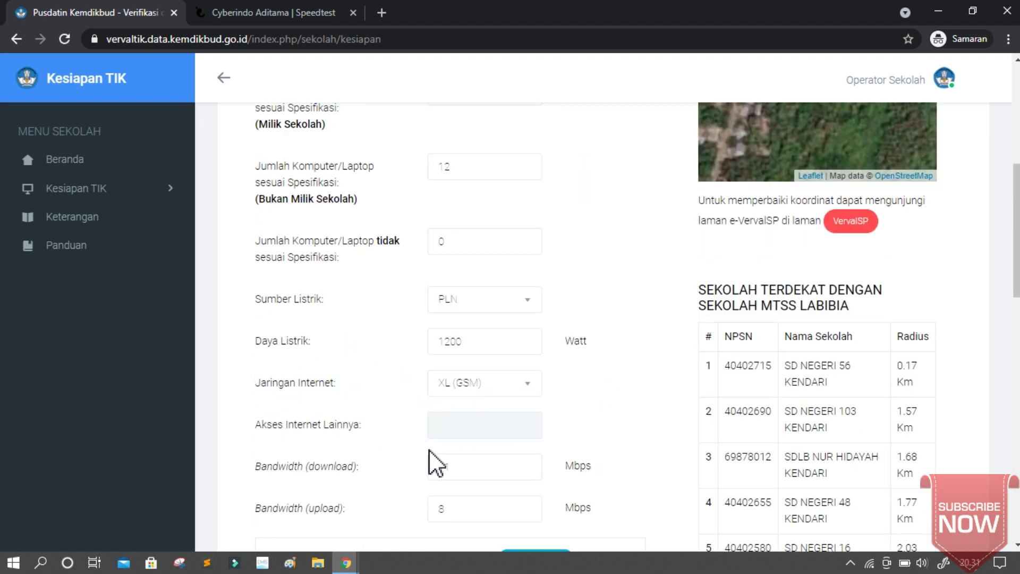
scroll(430, 452, down, 10)
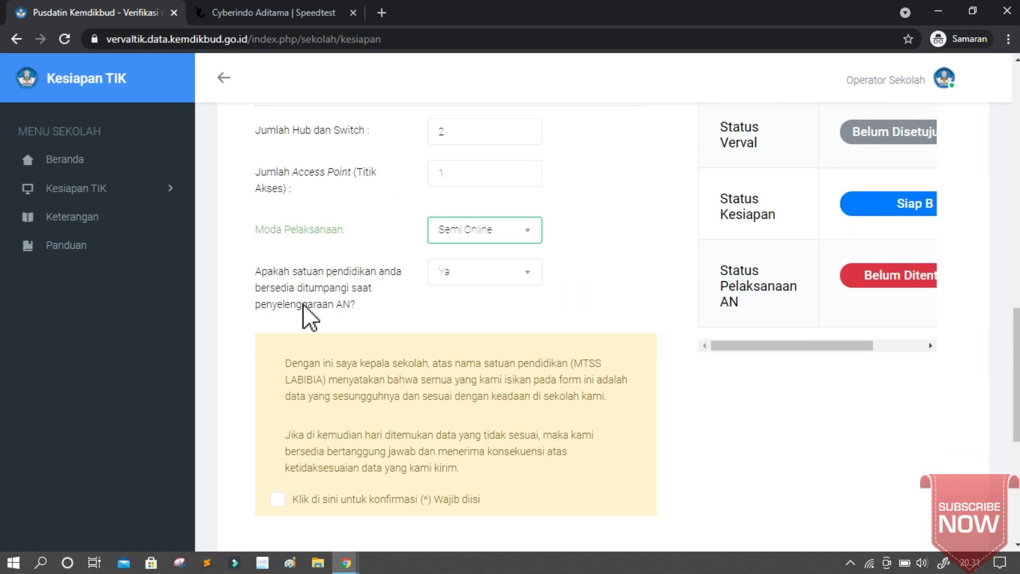
click(522, 274)
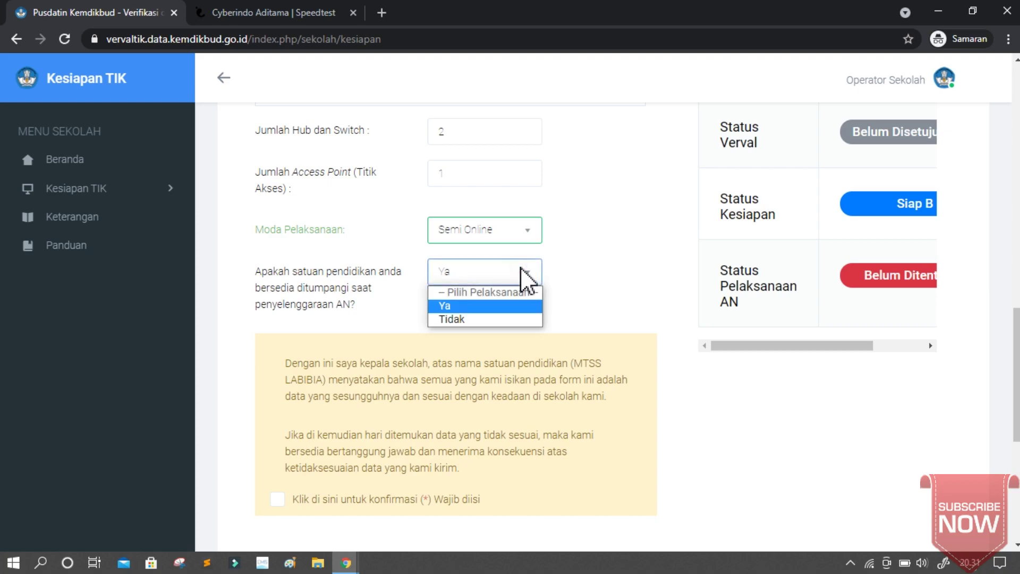
click(453, 319)
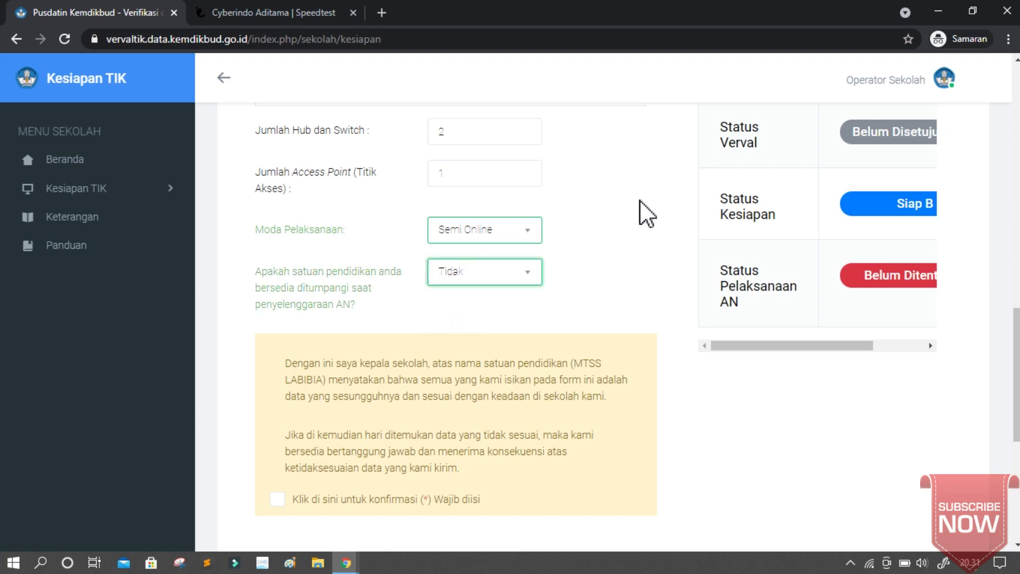
Examine the school's coordinate map and the table of nearest schools with their distances.
scroll(639, 200, up, 8)
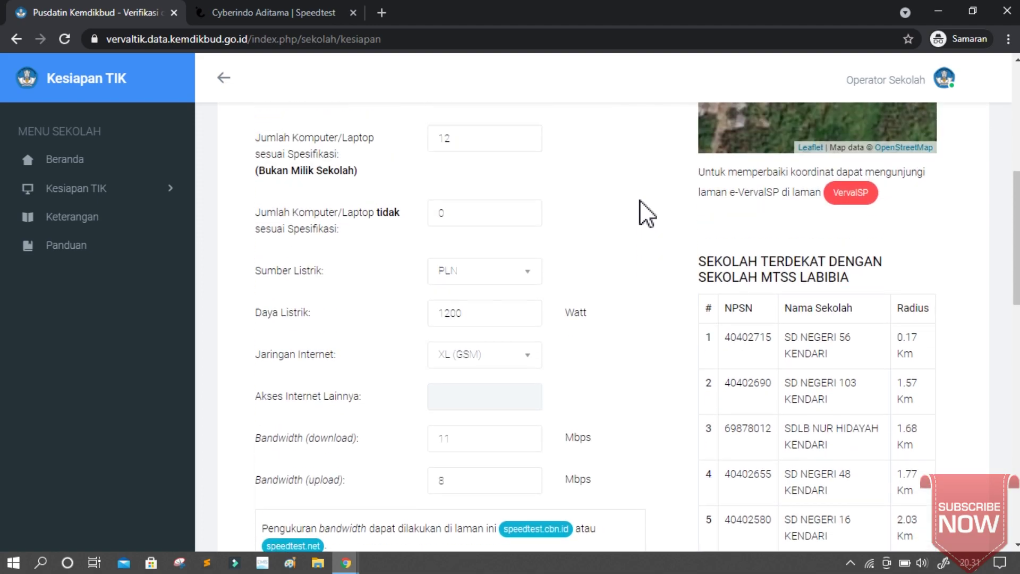
scroll(639, 200, up, 8)
scroll(639, 200, down, 2)
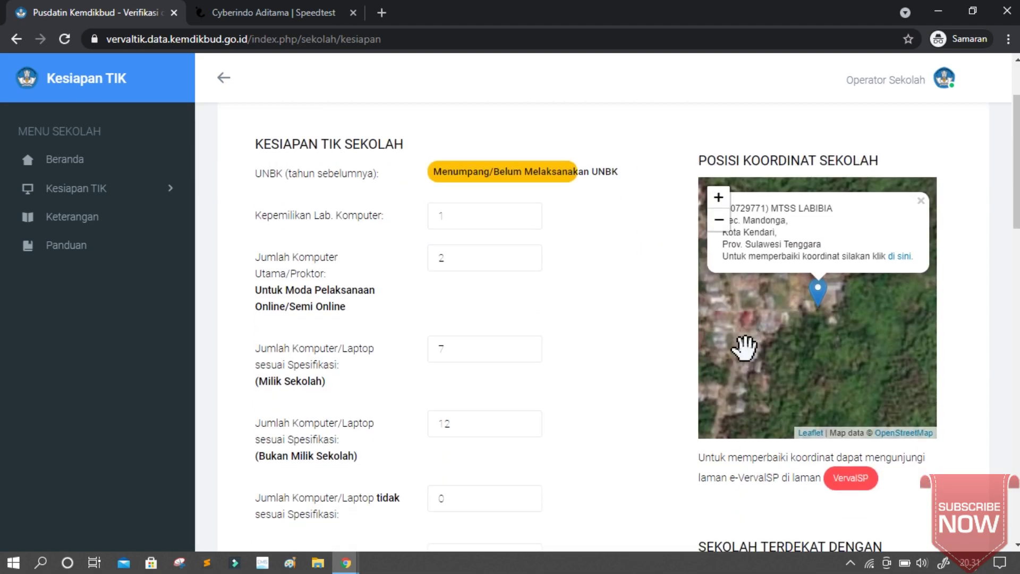
scroll(871, 296, up, 1)
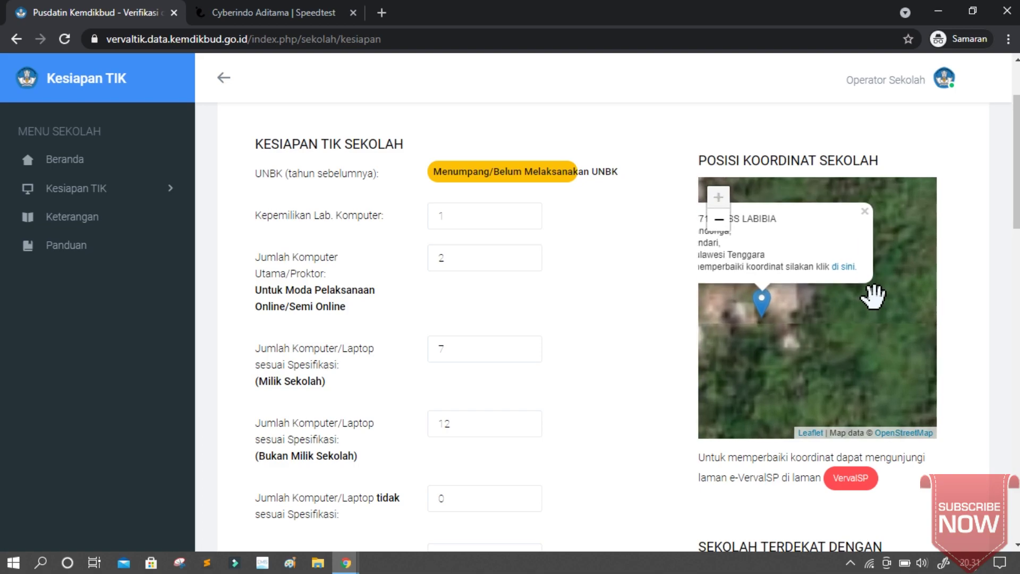
scroll(872, 296, down, 1)
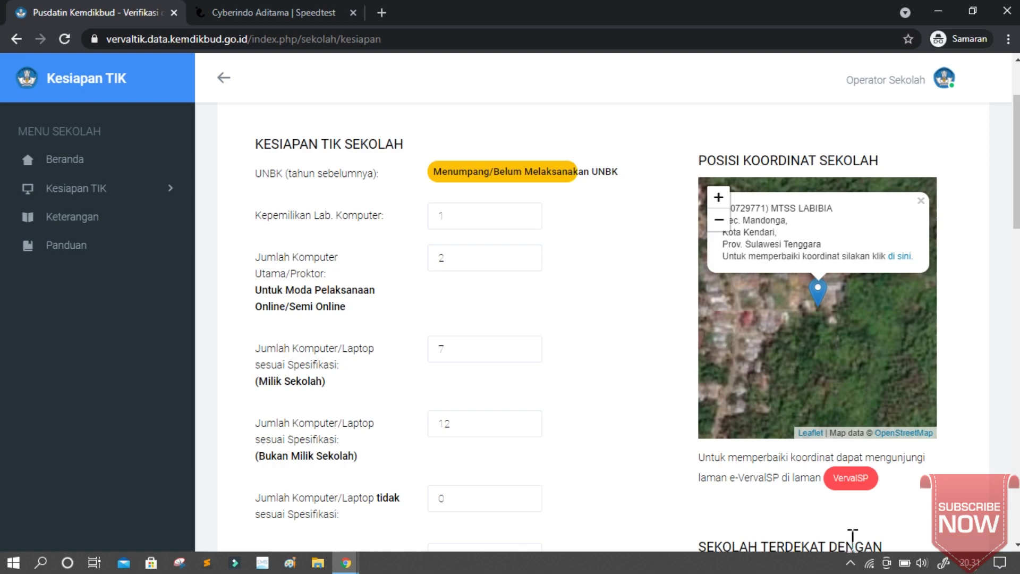
scroll(903, 531, down, 1)
scroll(923, 472, down, 2)
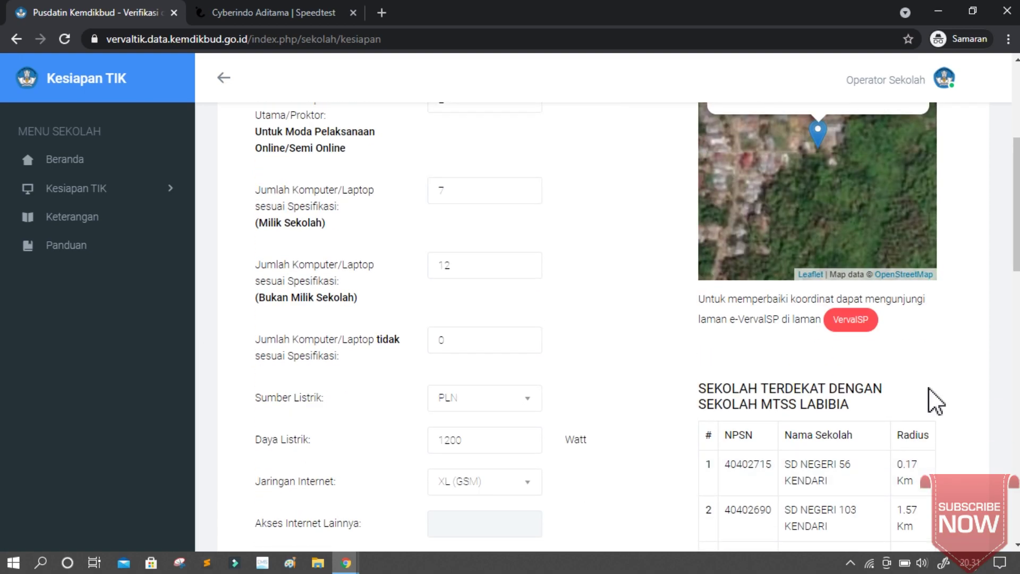
scroll(934, 400, down, 5)
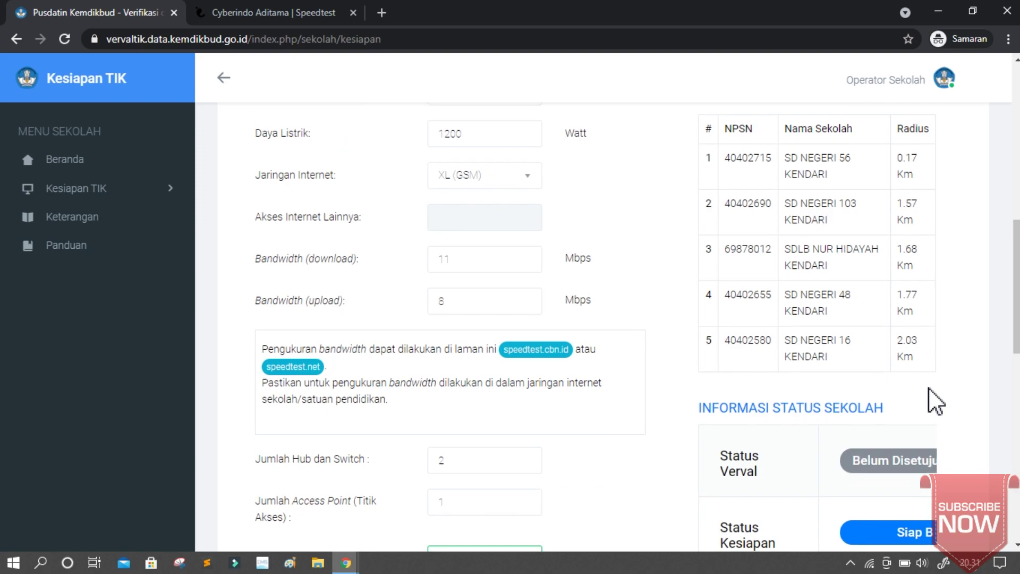
scroll(935, 402, up, 2)
scroll(935, 402, up, 2)
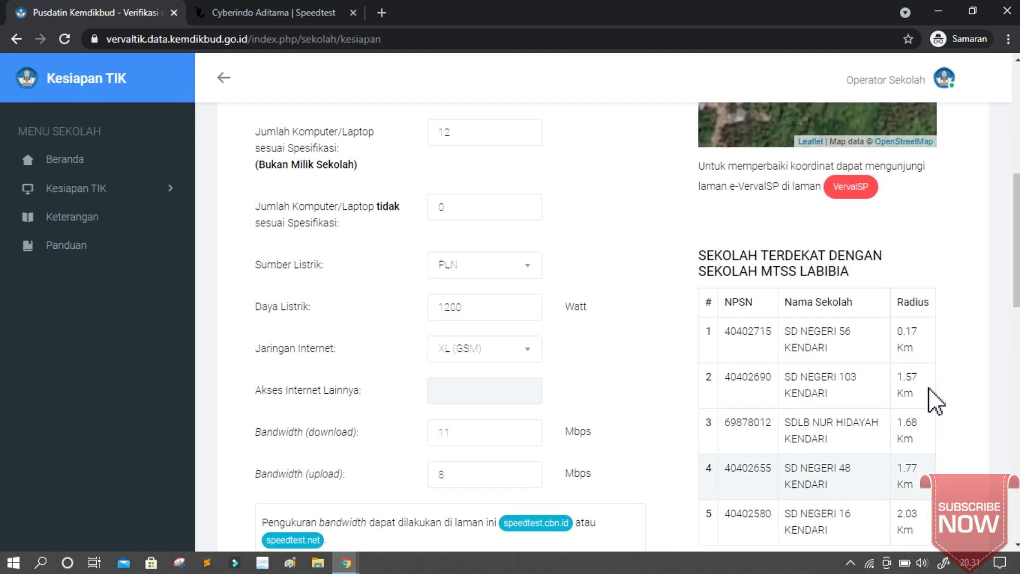
scroll(781, 291, down, 1)
scroll(774, 287, down, 2)
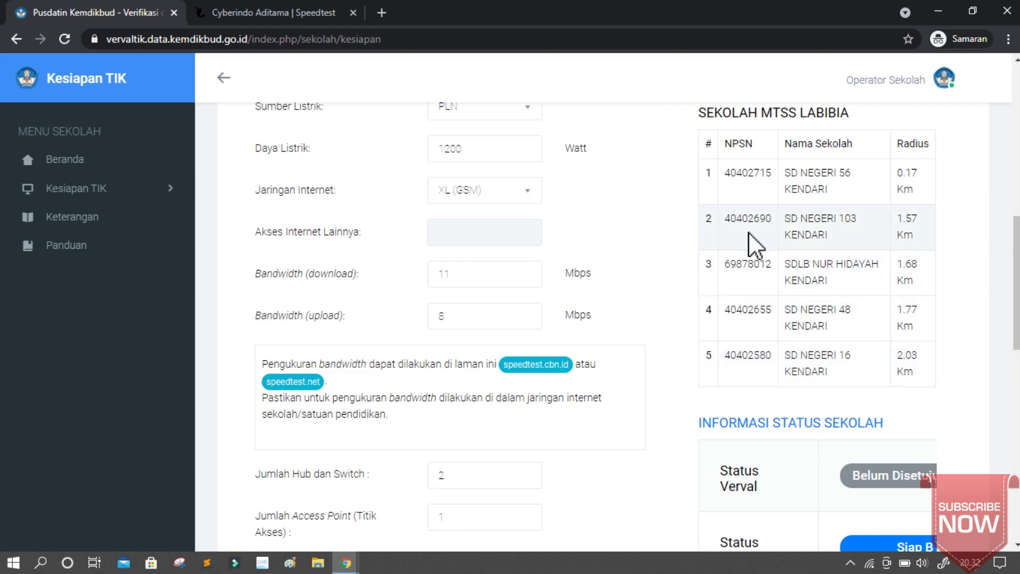
Set the answer on willingness to host others during the AN to Ya and review the nearest schools again.
scroll(448, 462, down, 8)
click(499, 224)
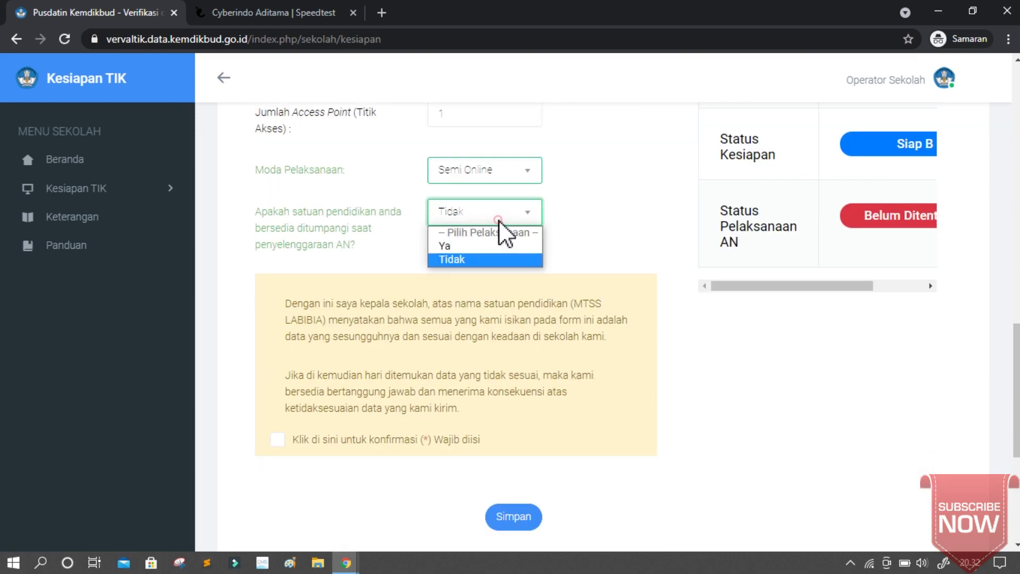
click(471, 245)
scroll(659, 213, up, 5)
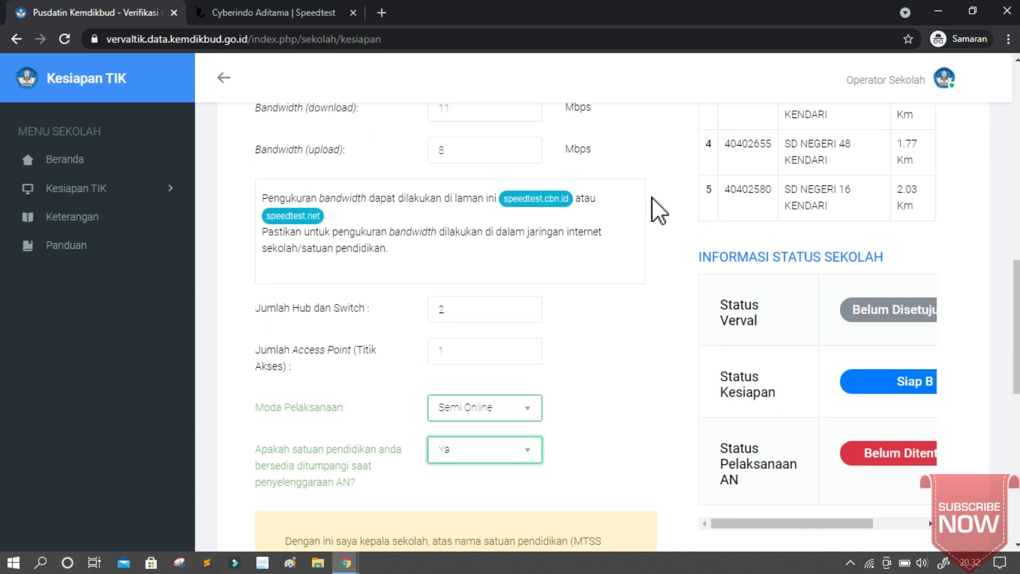
scroll(774, 208, up, 2)
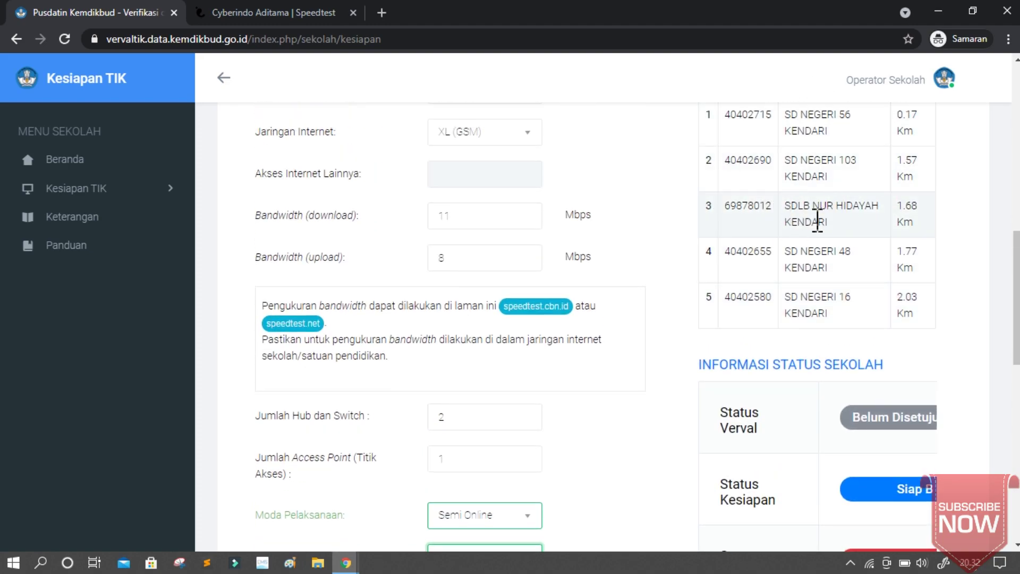
scroll(814, 221, down, 5)
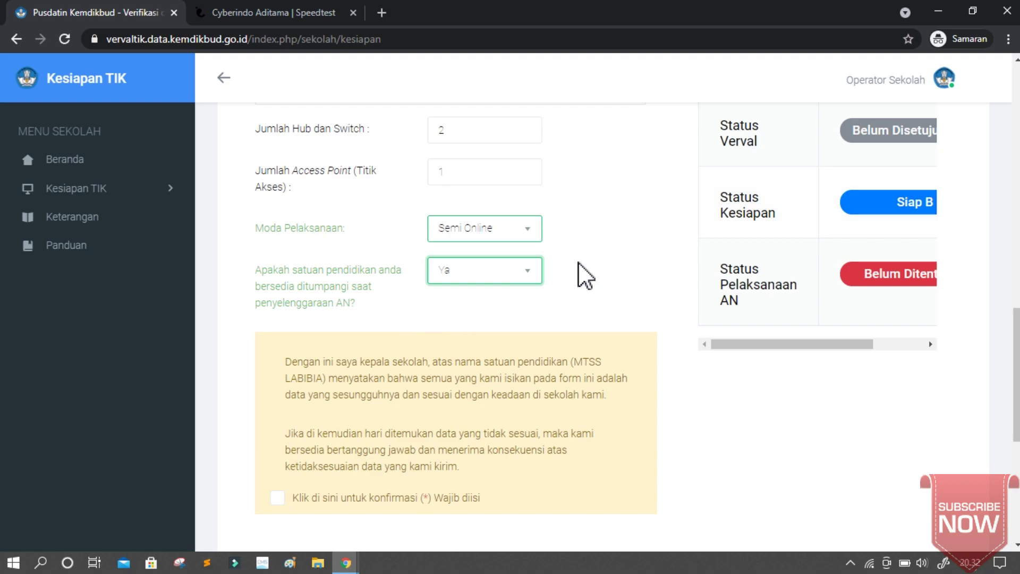
Change the answer on willingness to host other schools during the AN to Tidak and review the nearest schools' distances.
click(529, 272)
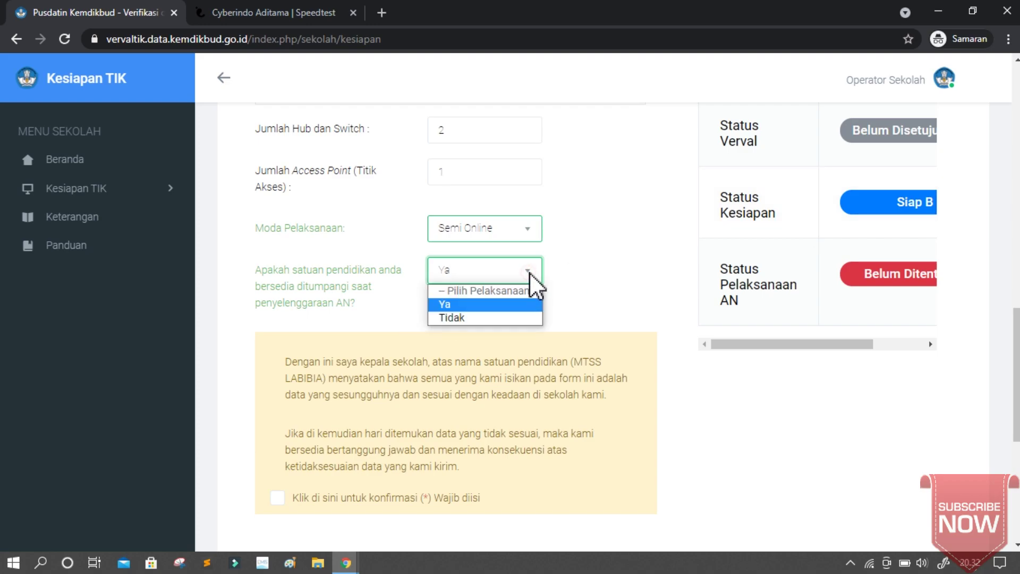
click(468, 319)
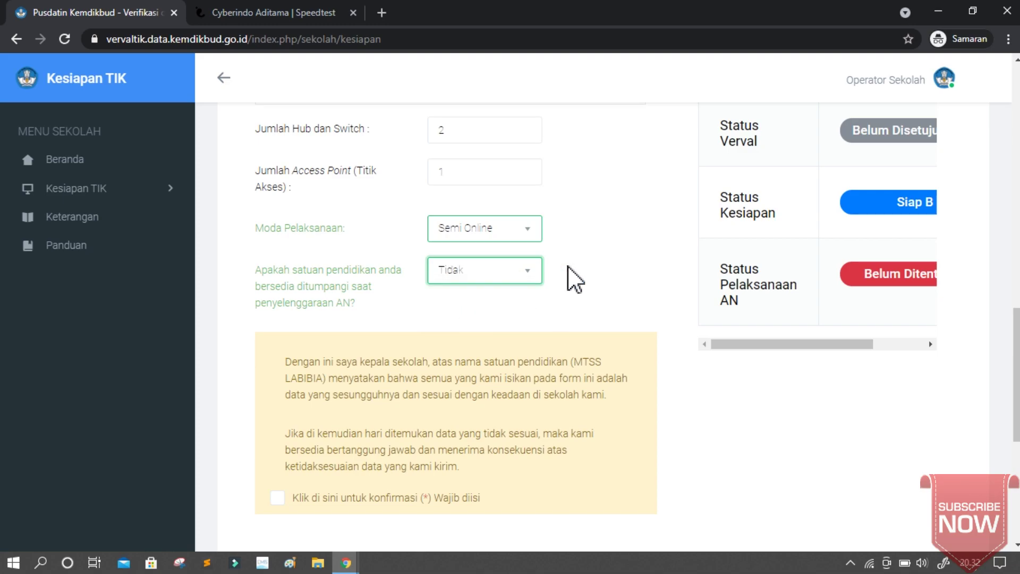
scroll(574, 278, up, 3)
scroll(574, 279, down, 2)
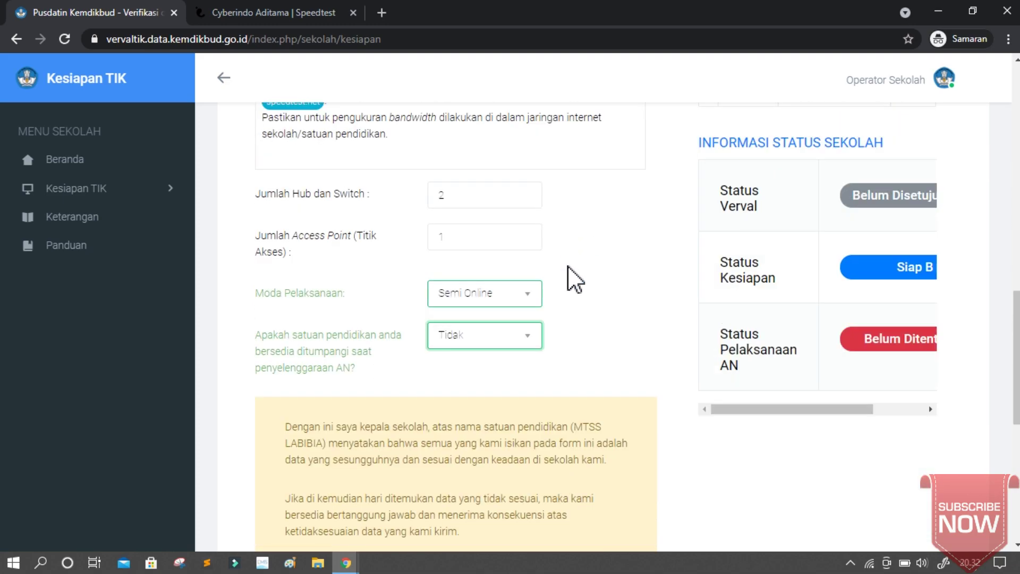
scroll(574, 279, up, 4)
scroll(898, 215, up, 3)
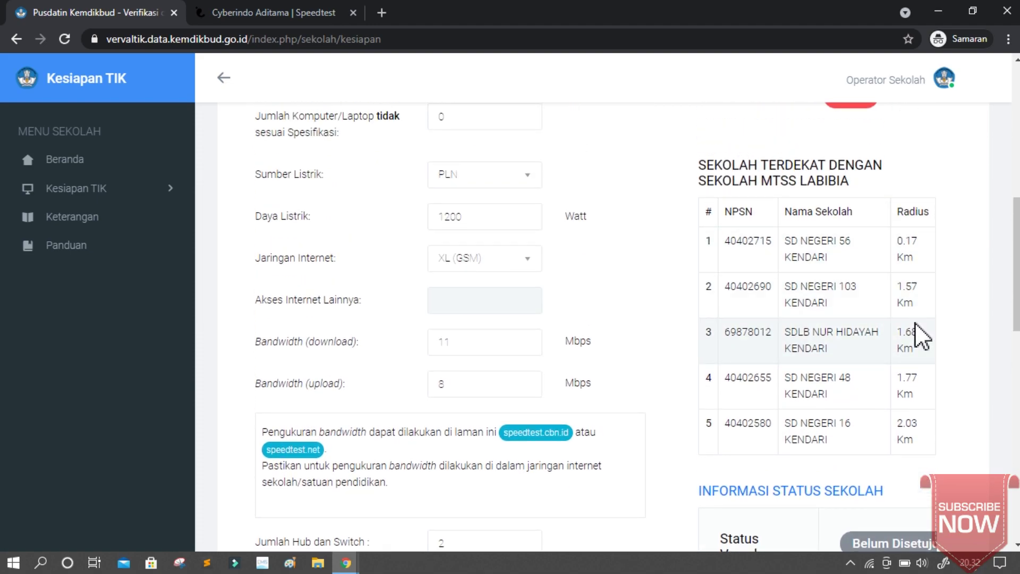
Read the principal's declaration, accept its mandatory confirmation and save the readiness form.
scroll(916, 331, down, 13)
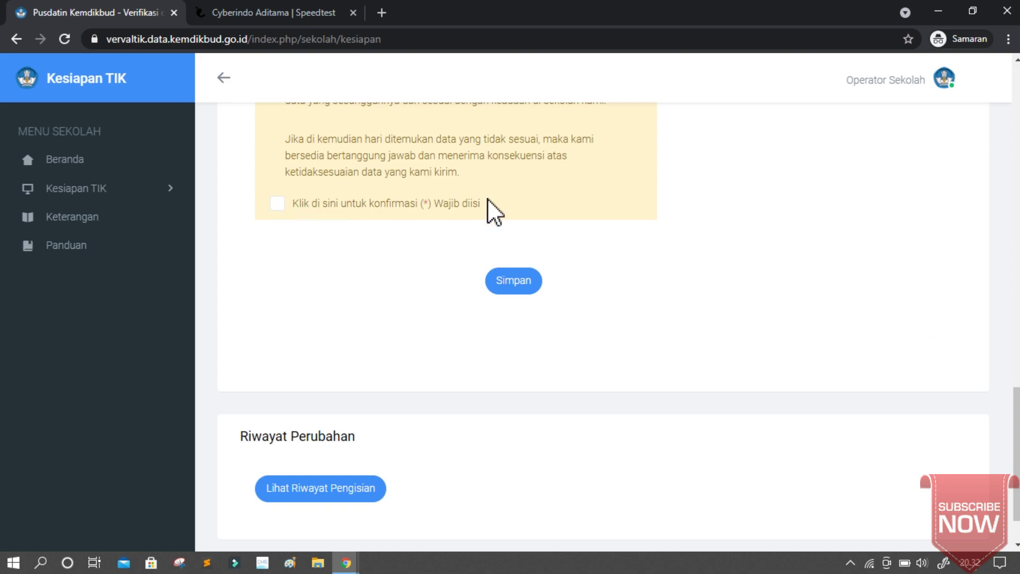
scroll(486, 198, up, 3)
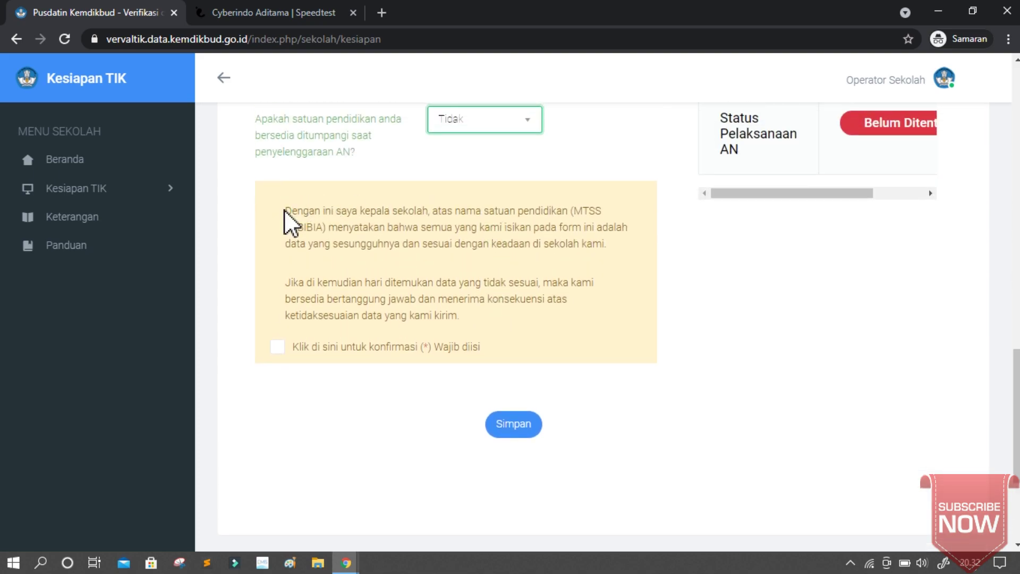
drag(283, 209, 490, 317)
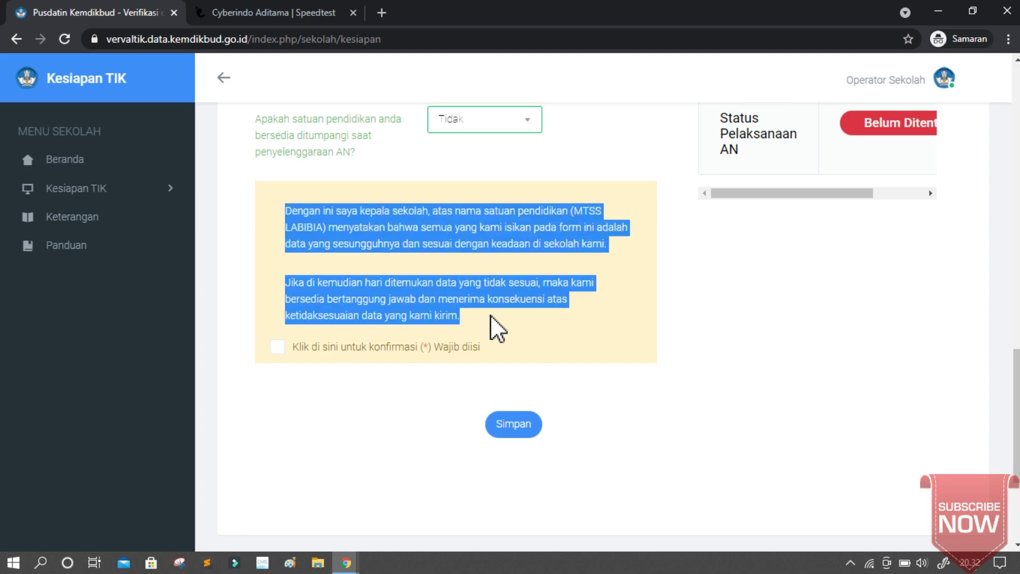
click(828, 310)
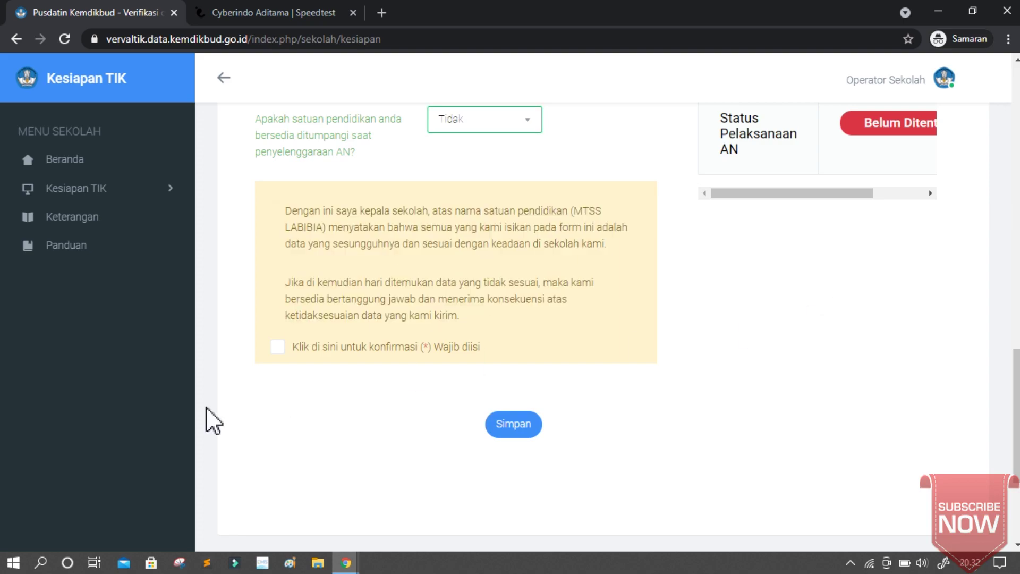
click(275, 351)
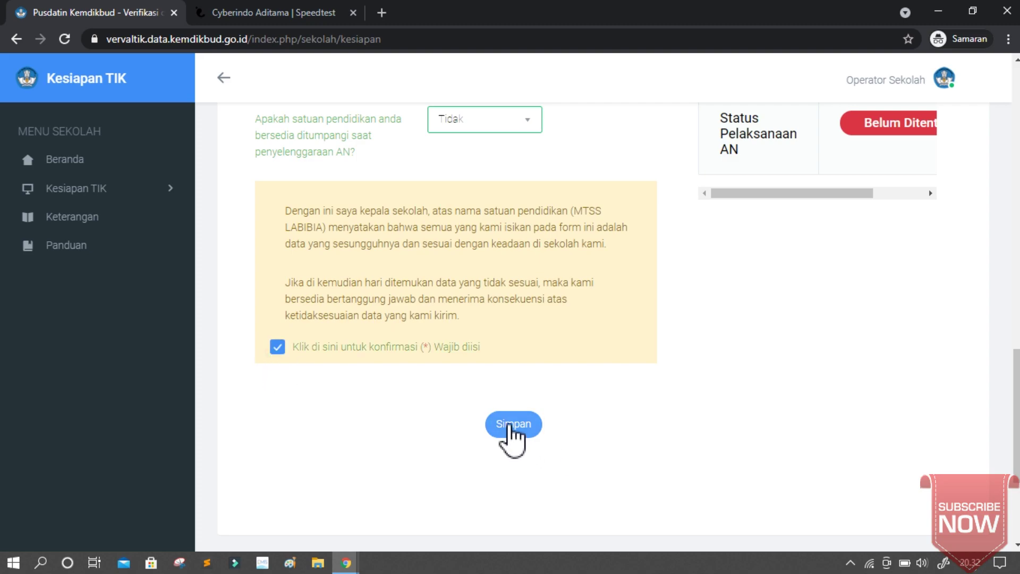
click(508, 425)
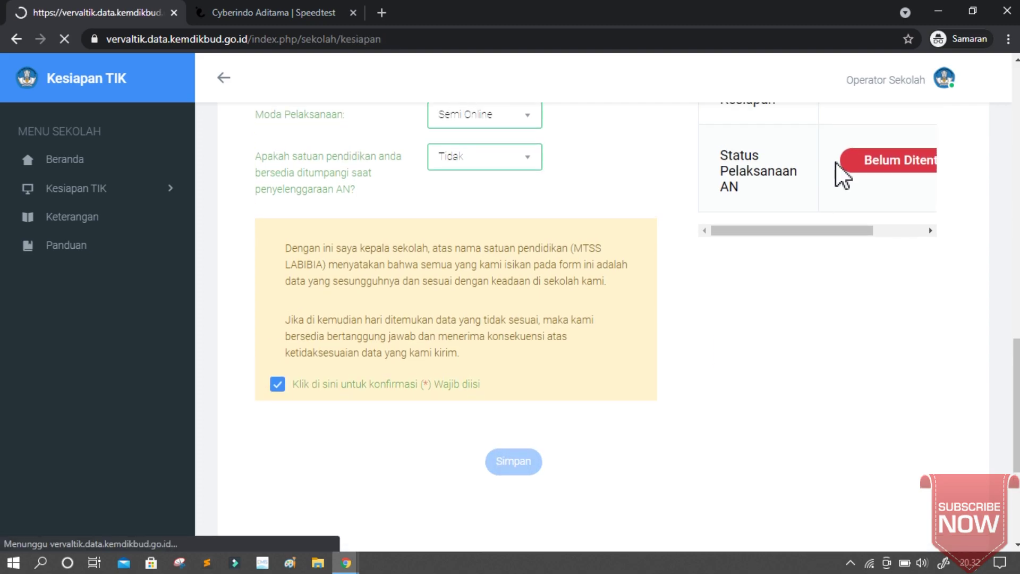
Shrink the page display and check the school's verification, readiness and AN implementation statuses.
scroll(703, 334, down, 1)
scroll(701, 334, down, 8)
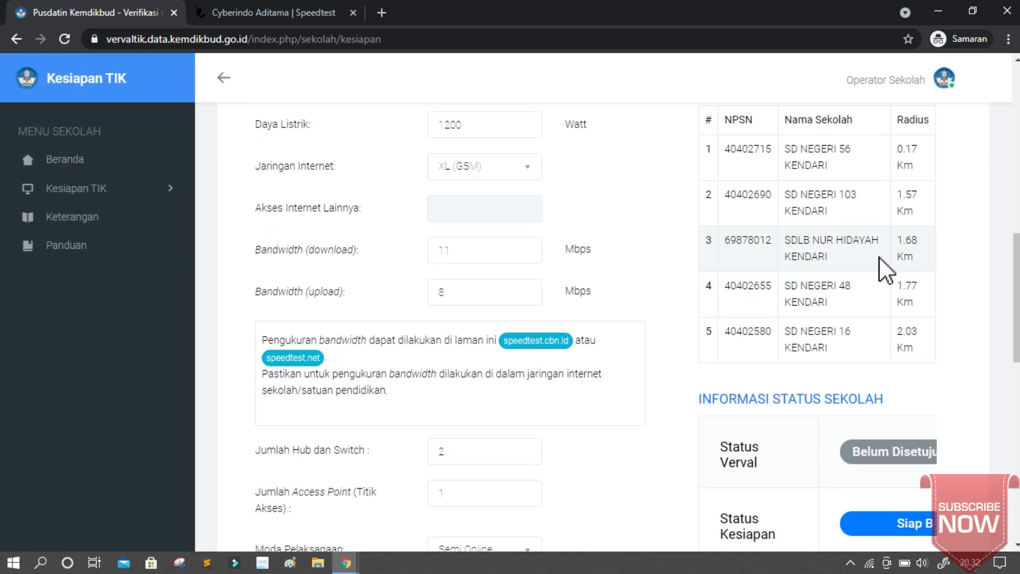
key(ctrl+minus)
key(ctrl+minus)
key(ctrl+minus)
scroll(749, 319, down, 1)
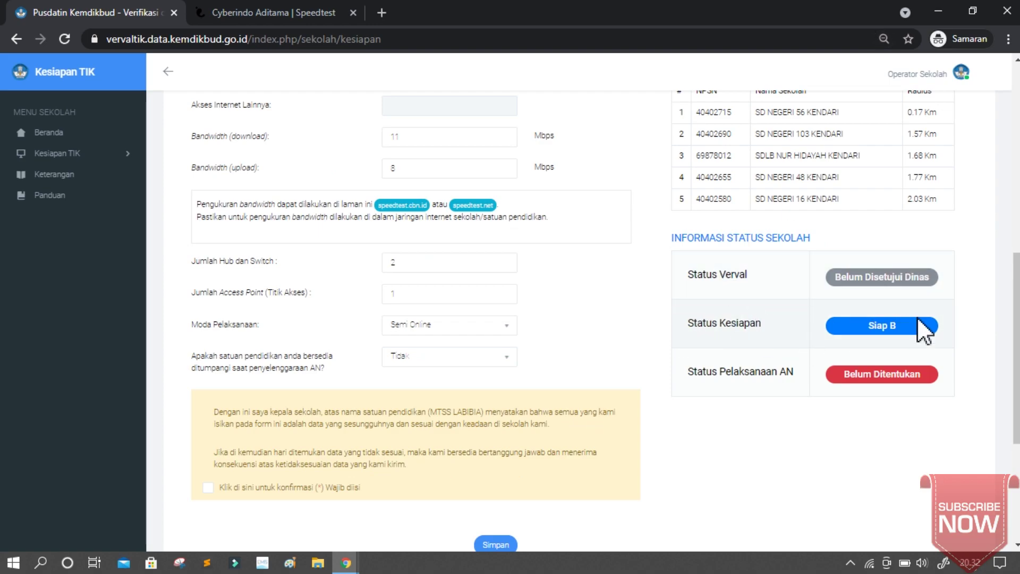
Review the saved form entries, school status information and change history section, plus the update notice above the form.
scroll(369, 365, up, 4)
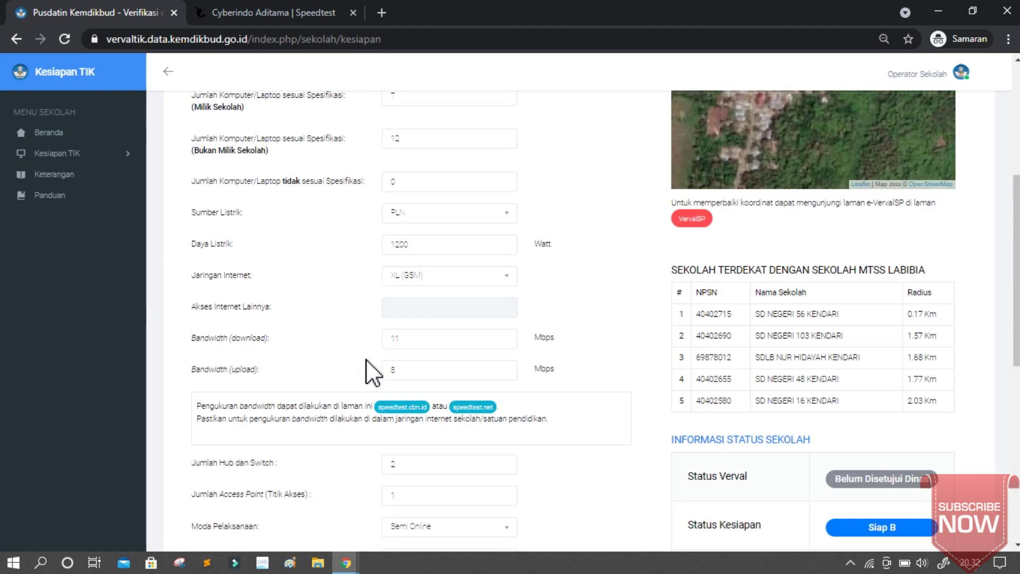
scroll(373, 266, up, 5)
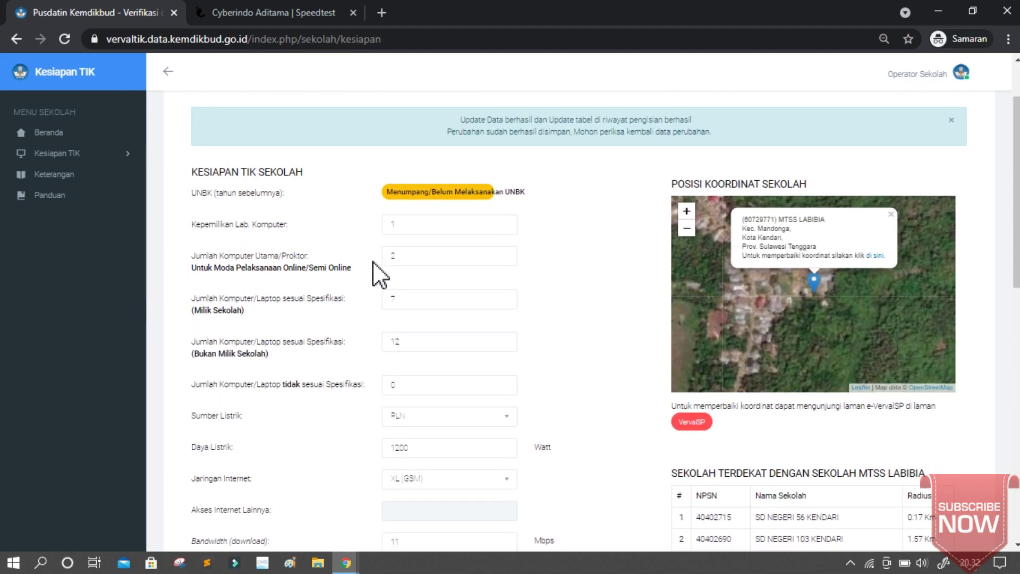
scroll(373, 271, down, 3)
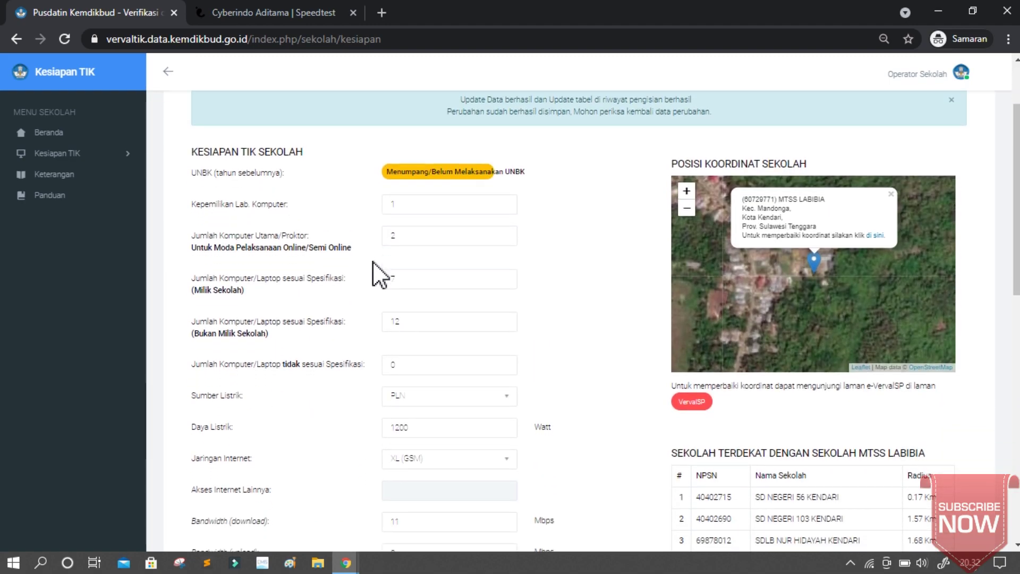
scroll(393, 271, down, 2)
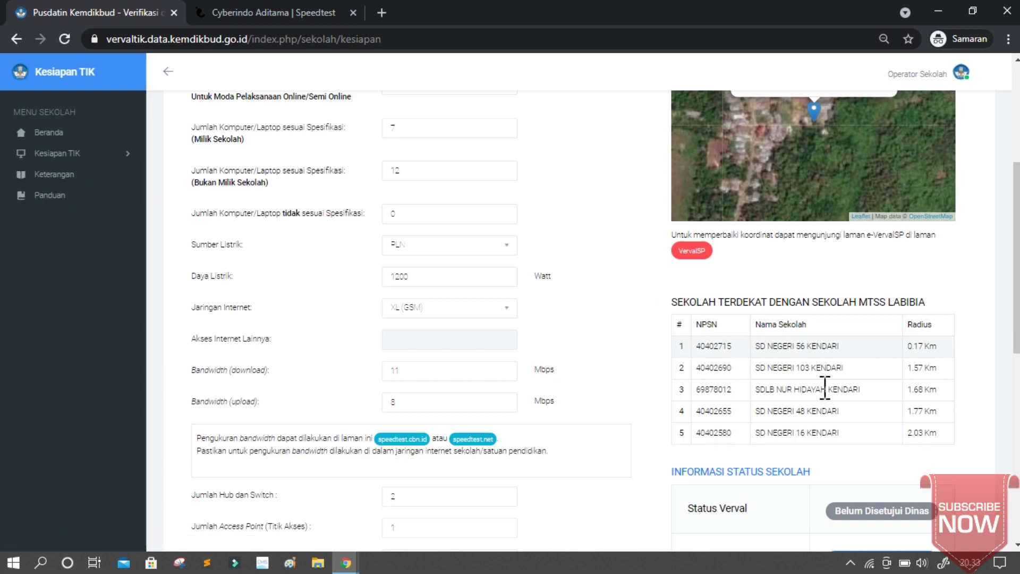
scroll(824, 388, down, 5)
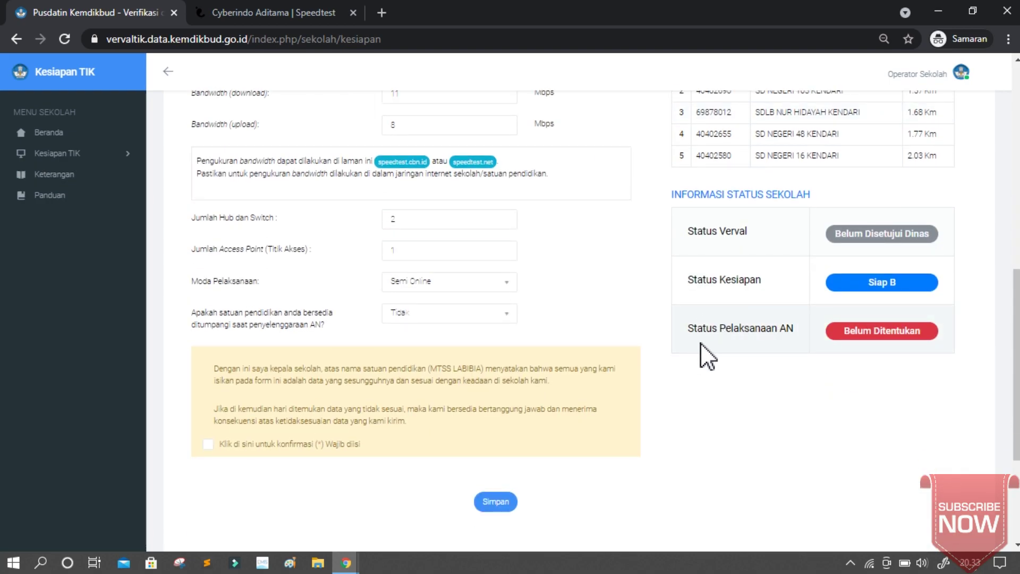
scroll(759, 416, down, 4)
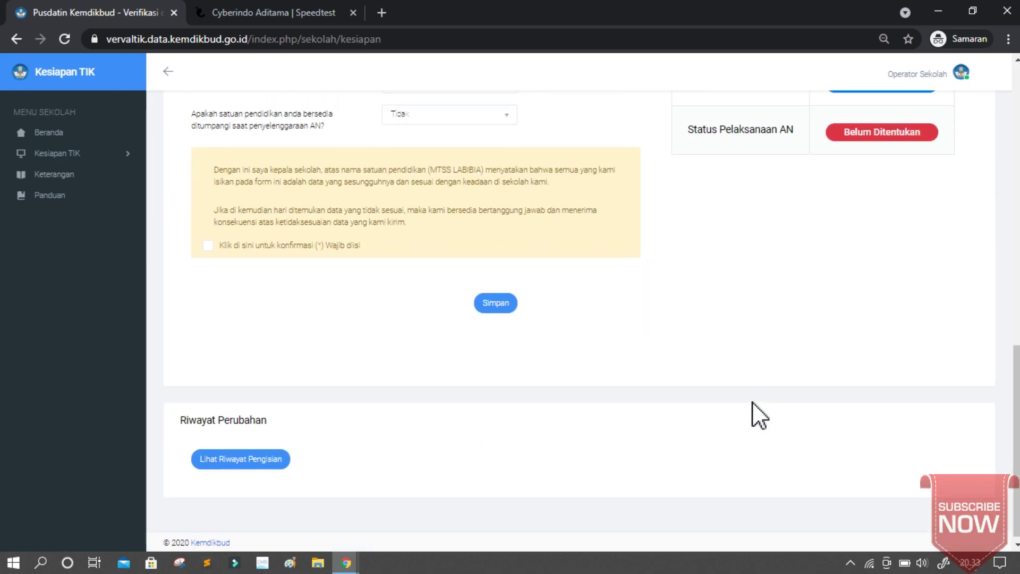
scroll(242, 208, up, 3)
scroll(377, 238, up, 9)
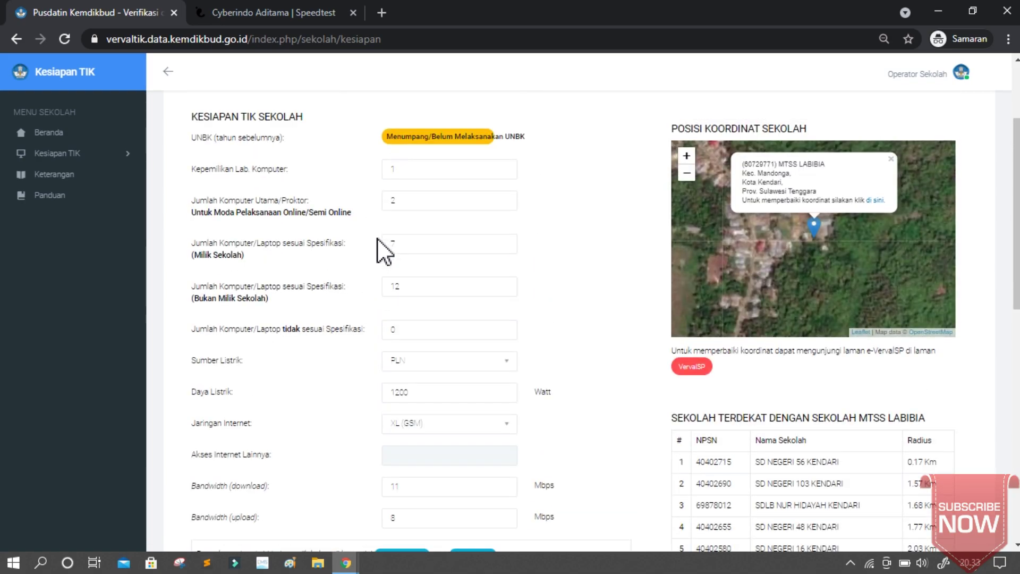
scroll(443, 285, down, 5)
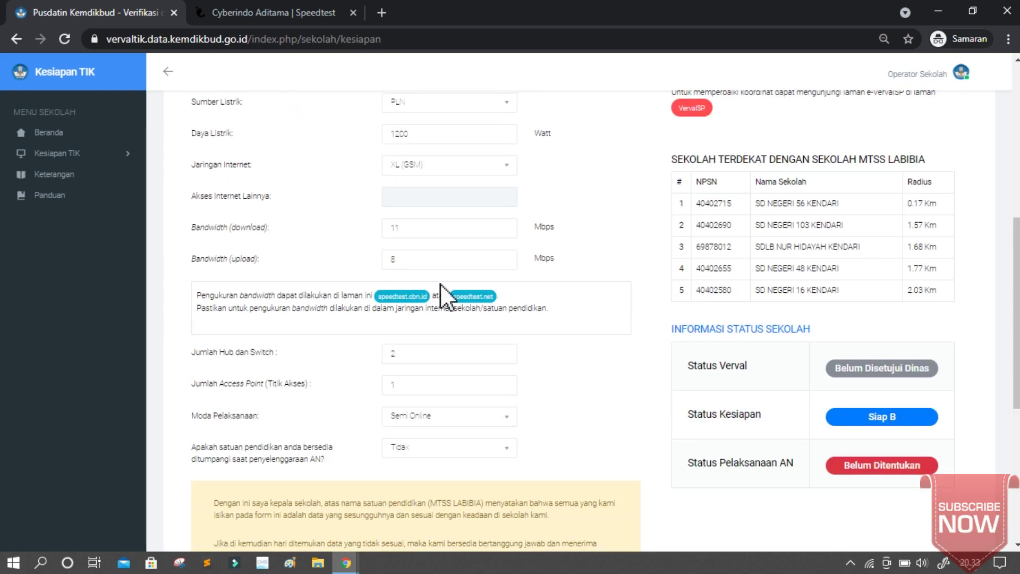
scroll(441, 285, down, 6)
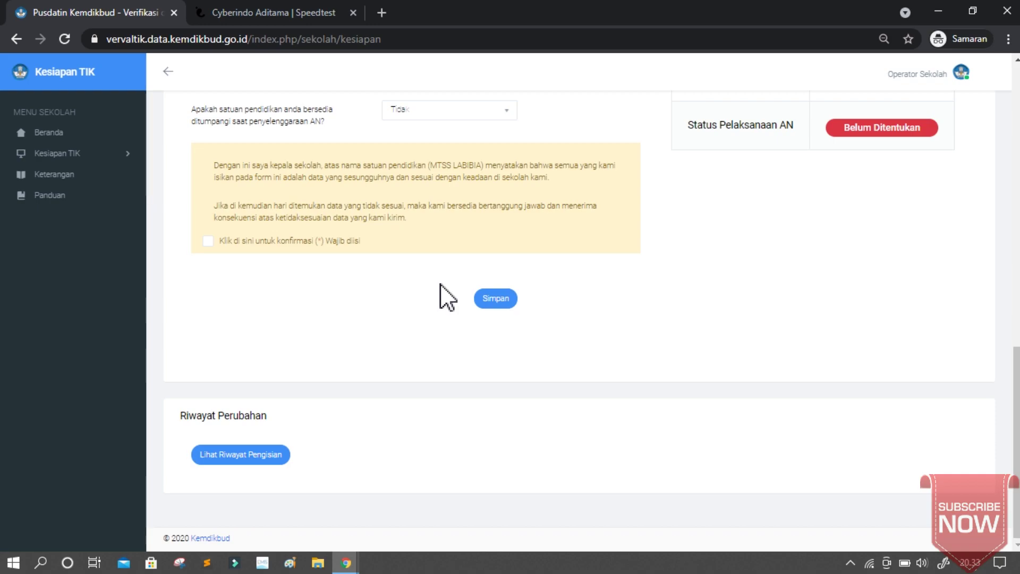
scroll(440, 285, up, 7)
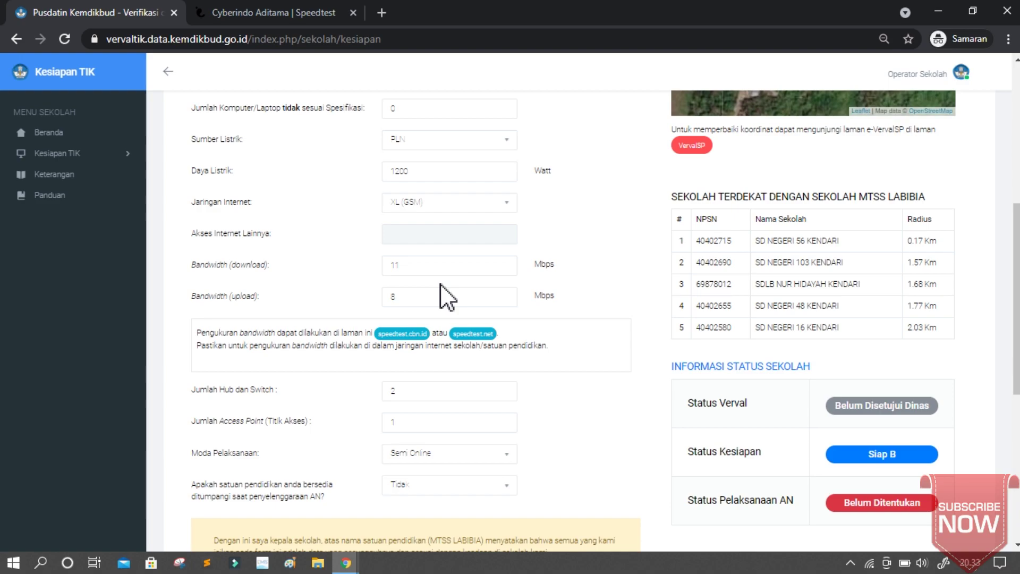
scroll(512, 248, up, 2)
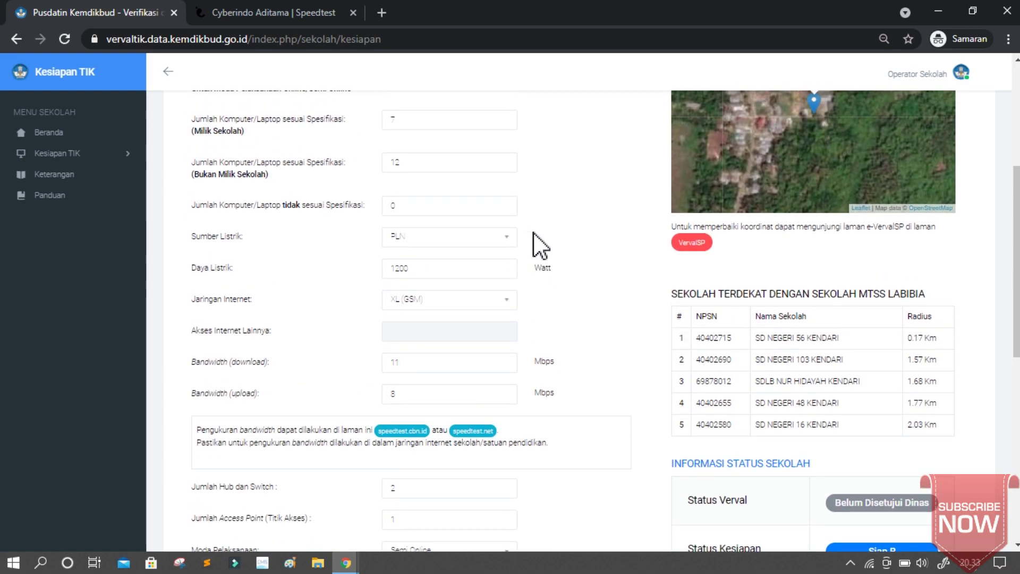
scroll(634, 123, up, 4)
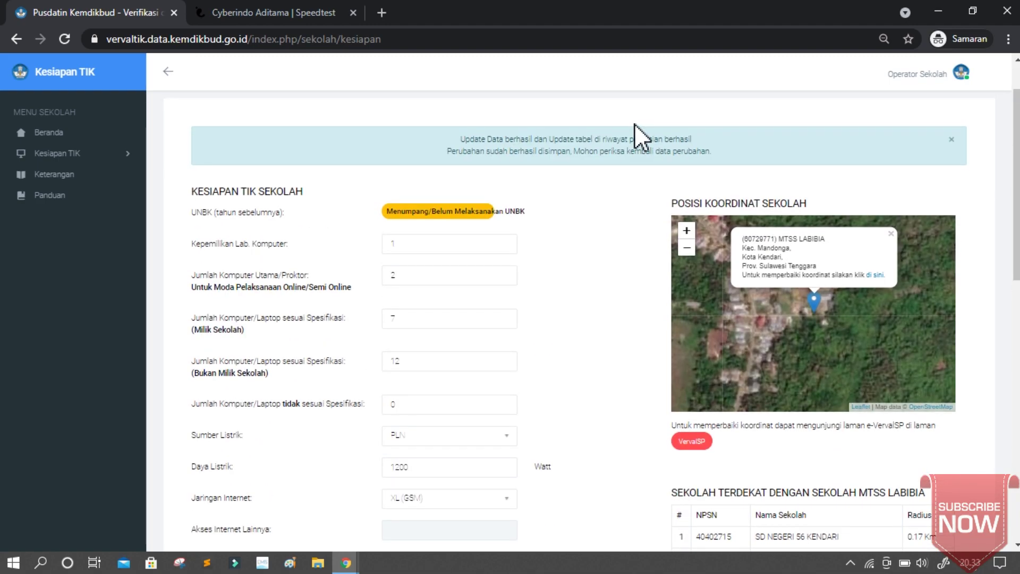
scroll(634, 123, up, 1)
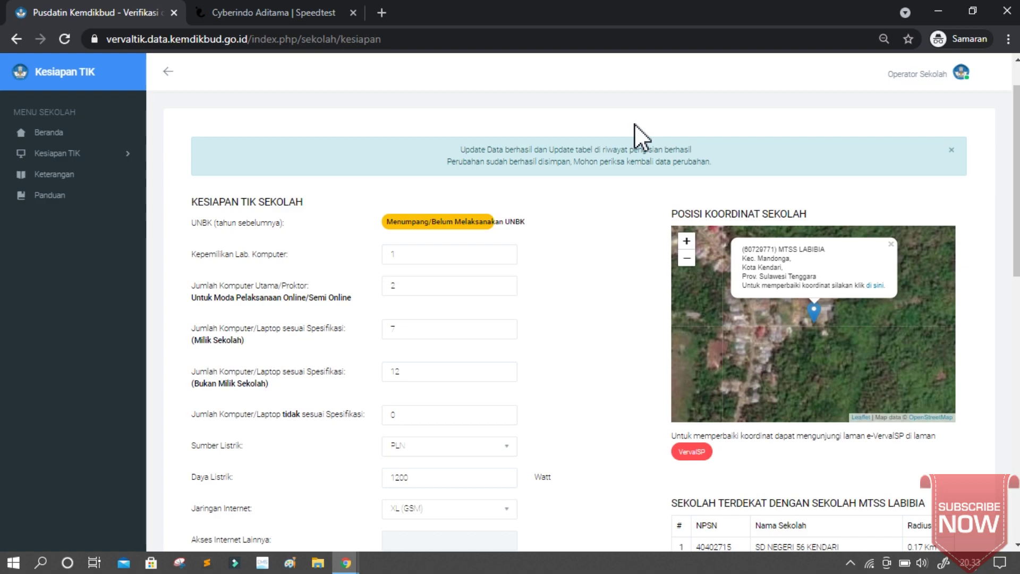
scroll(634, 124, up, 1)
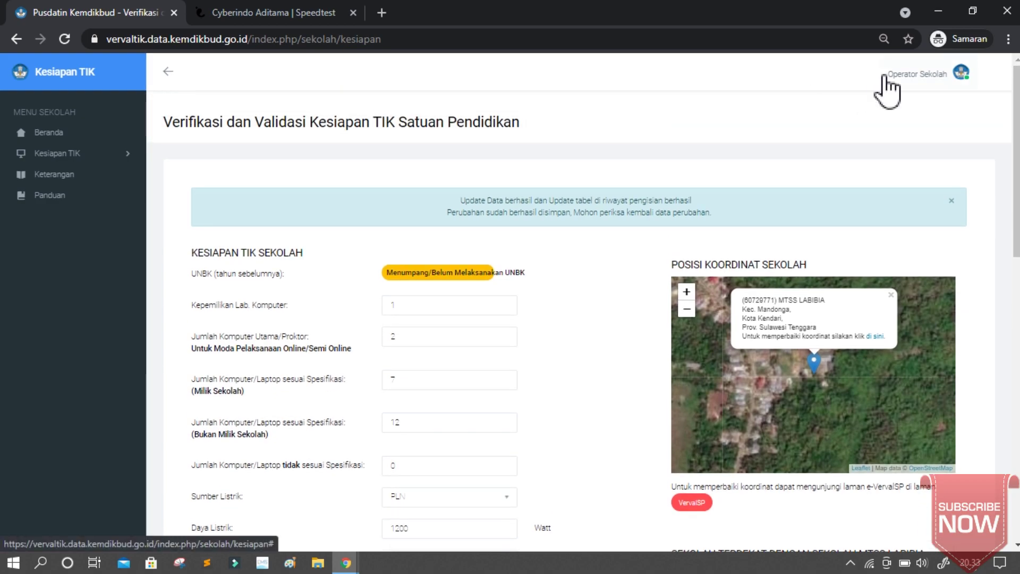